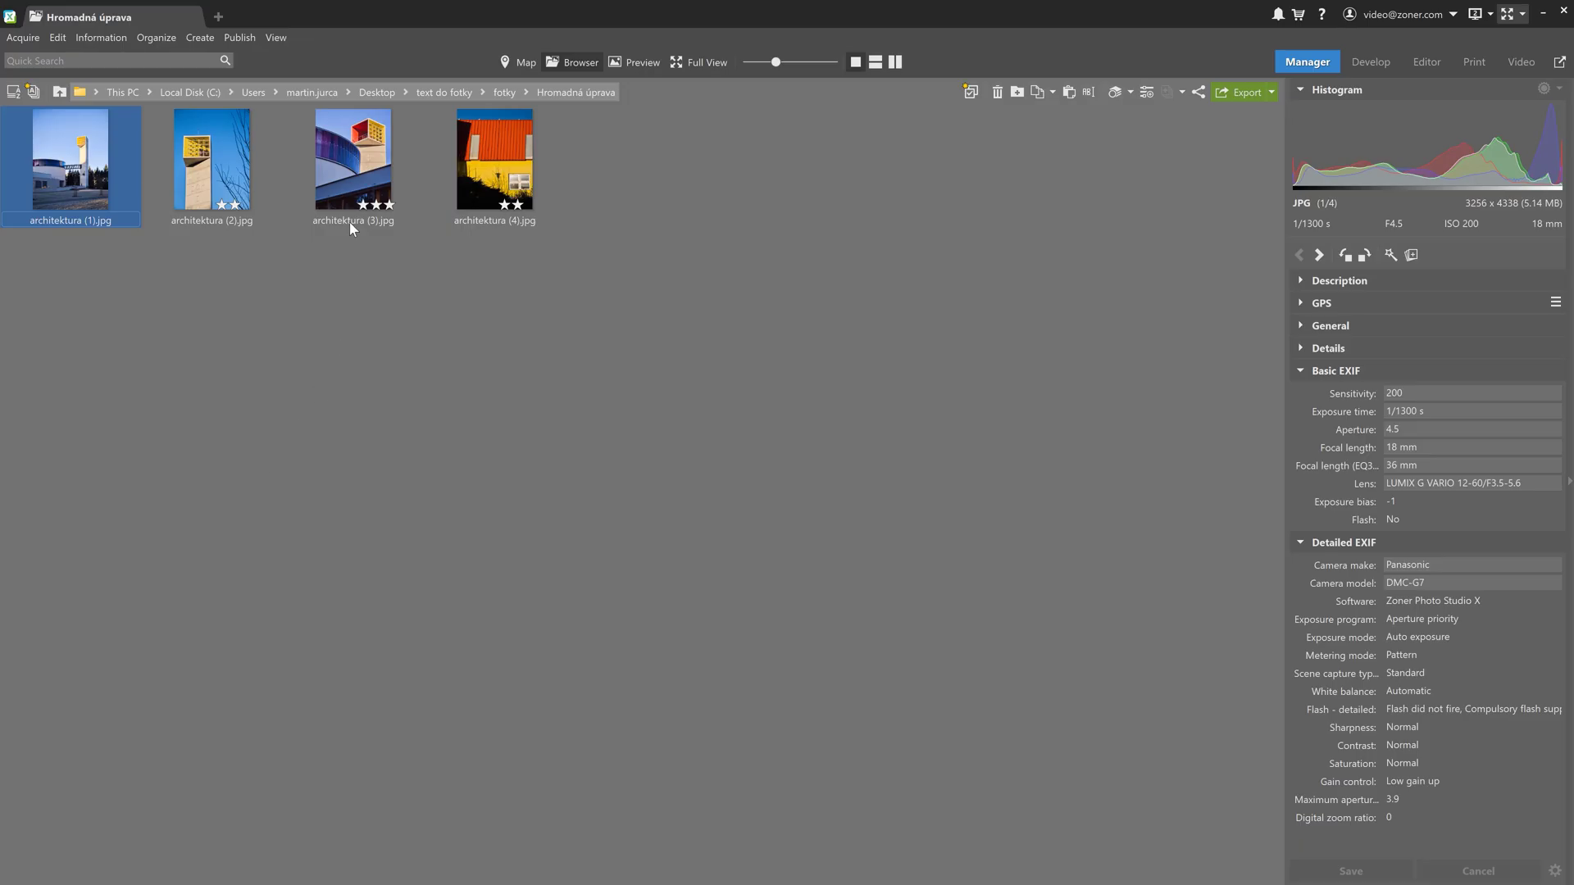
- Select photos architektura (1) to (3) in the Hromadná úprava folder
shift+click(359, 154)
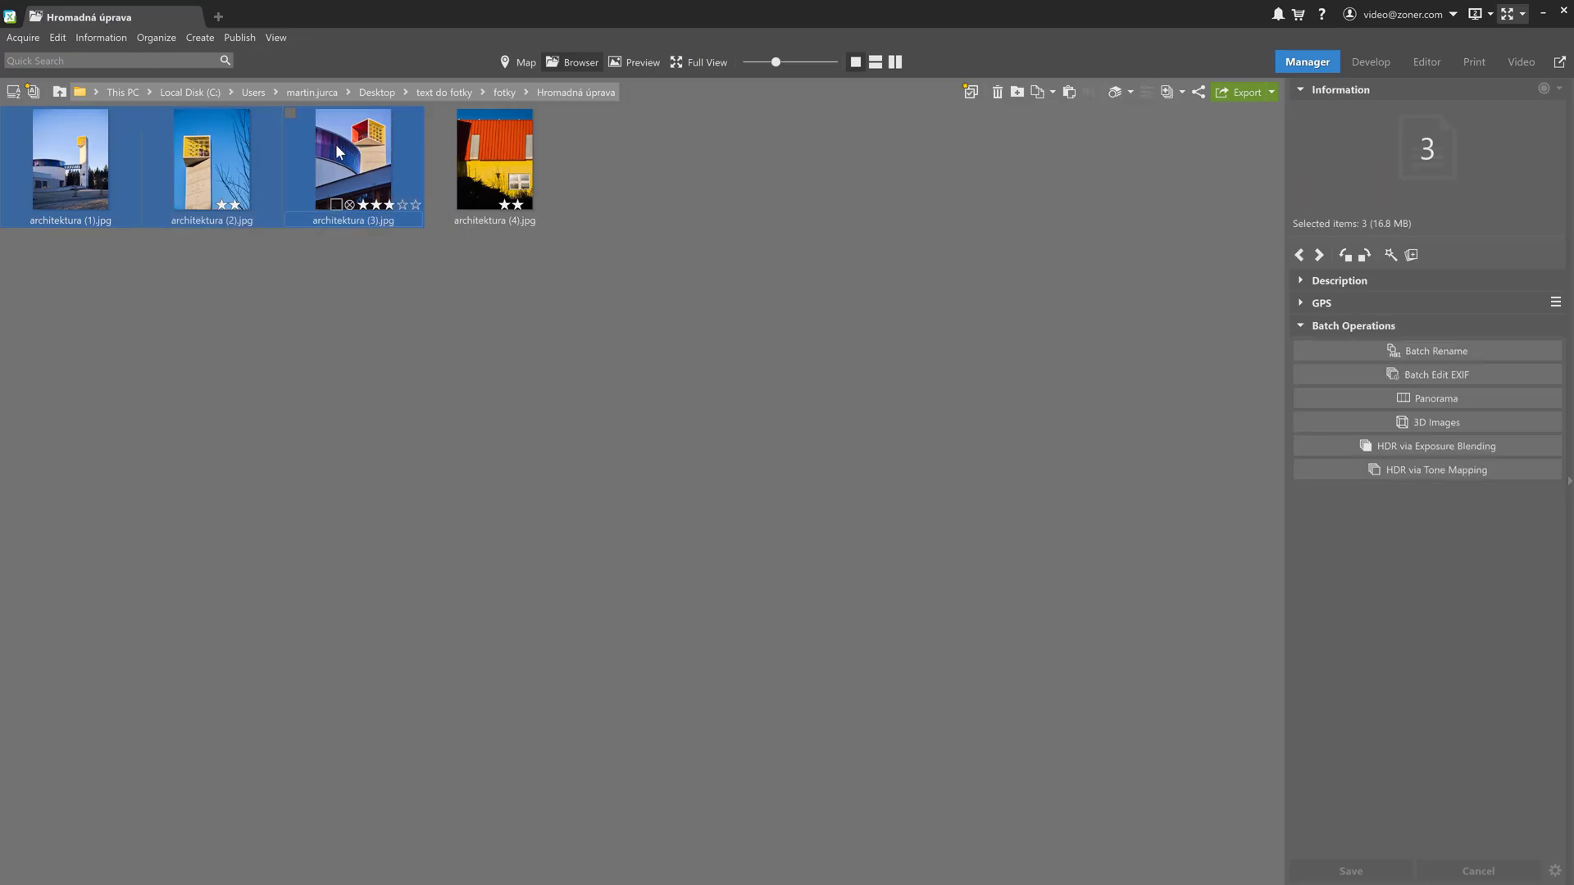
- Start a Text Overlay on the selected photos with Cambria font at size 4.5
click(57, 38)
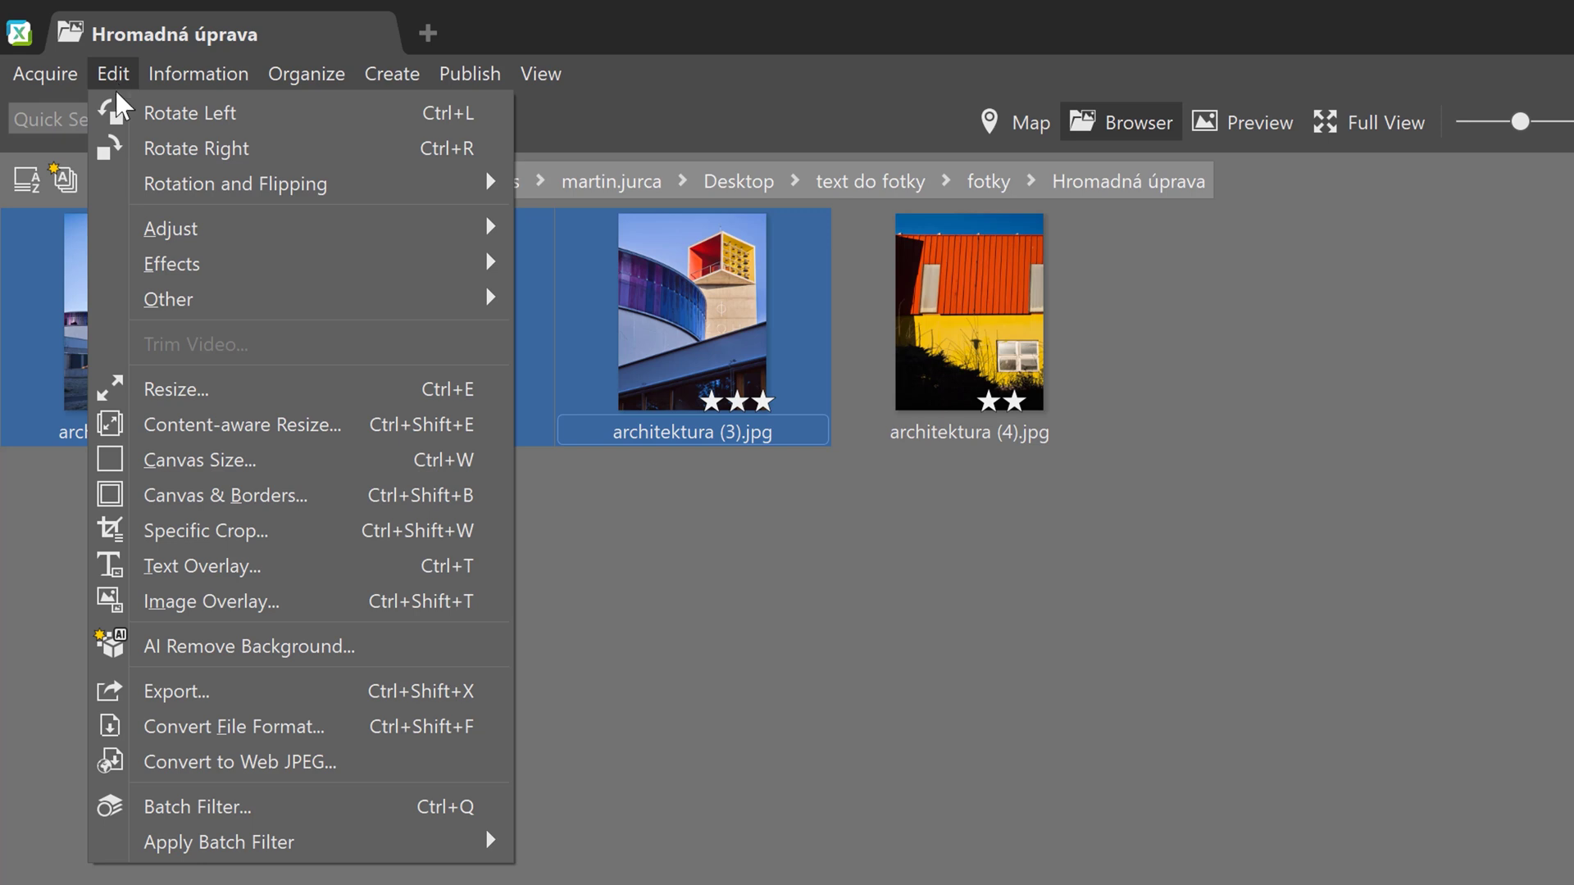
click(242, 574)
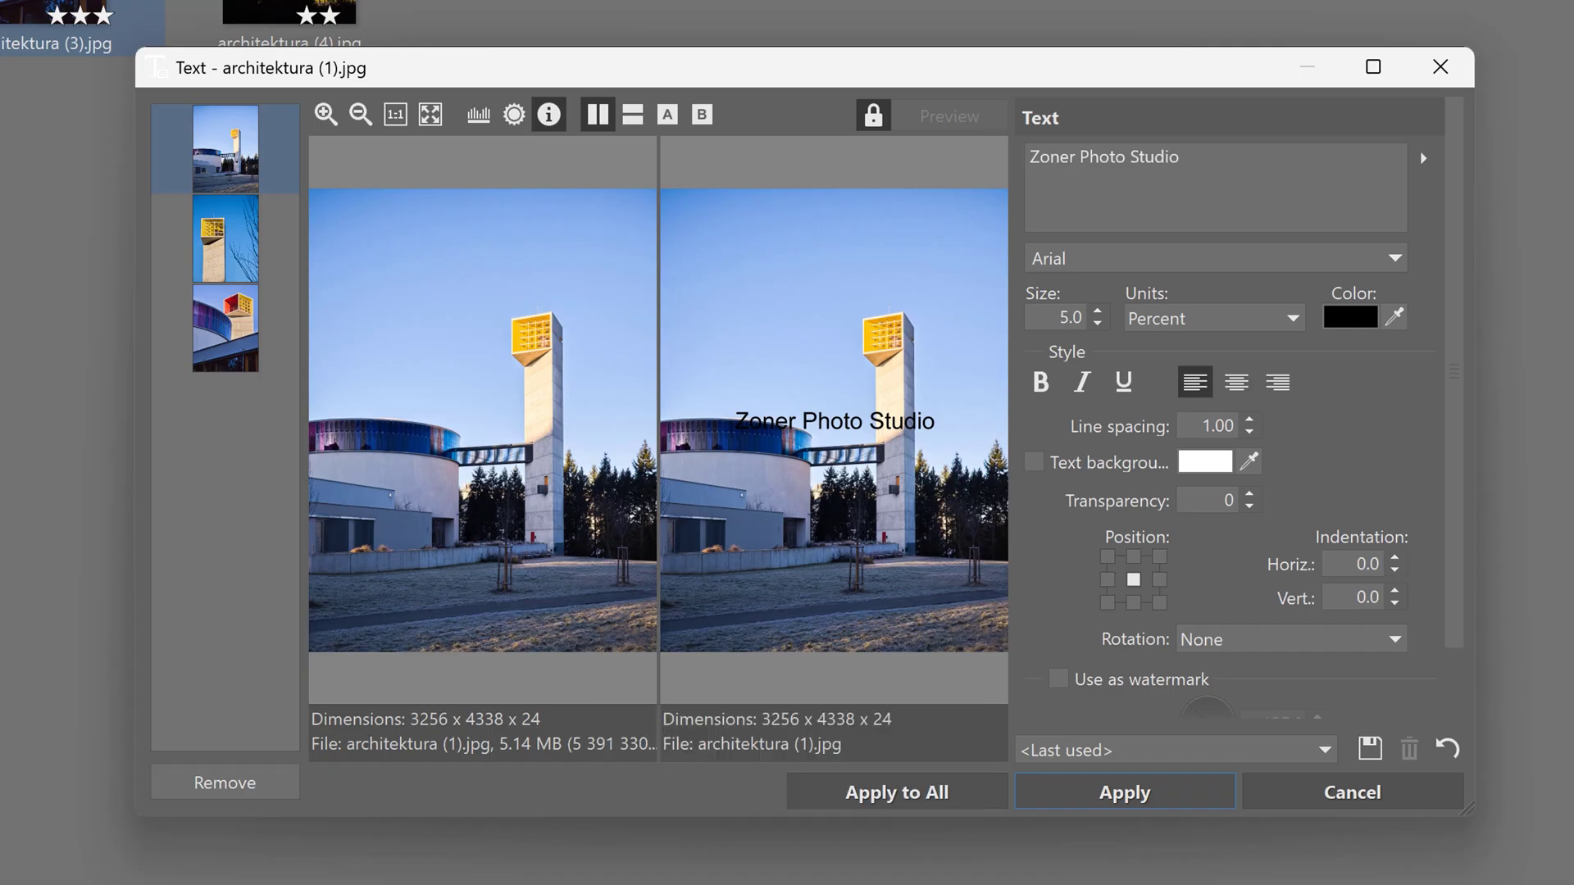
click(1089, 258)
scroll(1124, 404, down, 8)
click(1168, 428)
click(1099, 327)
click(1099, 326)
- Make the caption colour a warm yellow
click(1336, 320)
click(592, 640)
click(819, 348)
click(844, 323)
click(978, 490)
click(1093, 641)
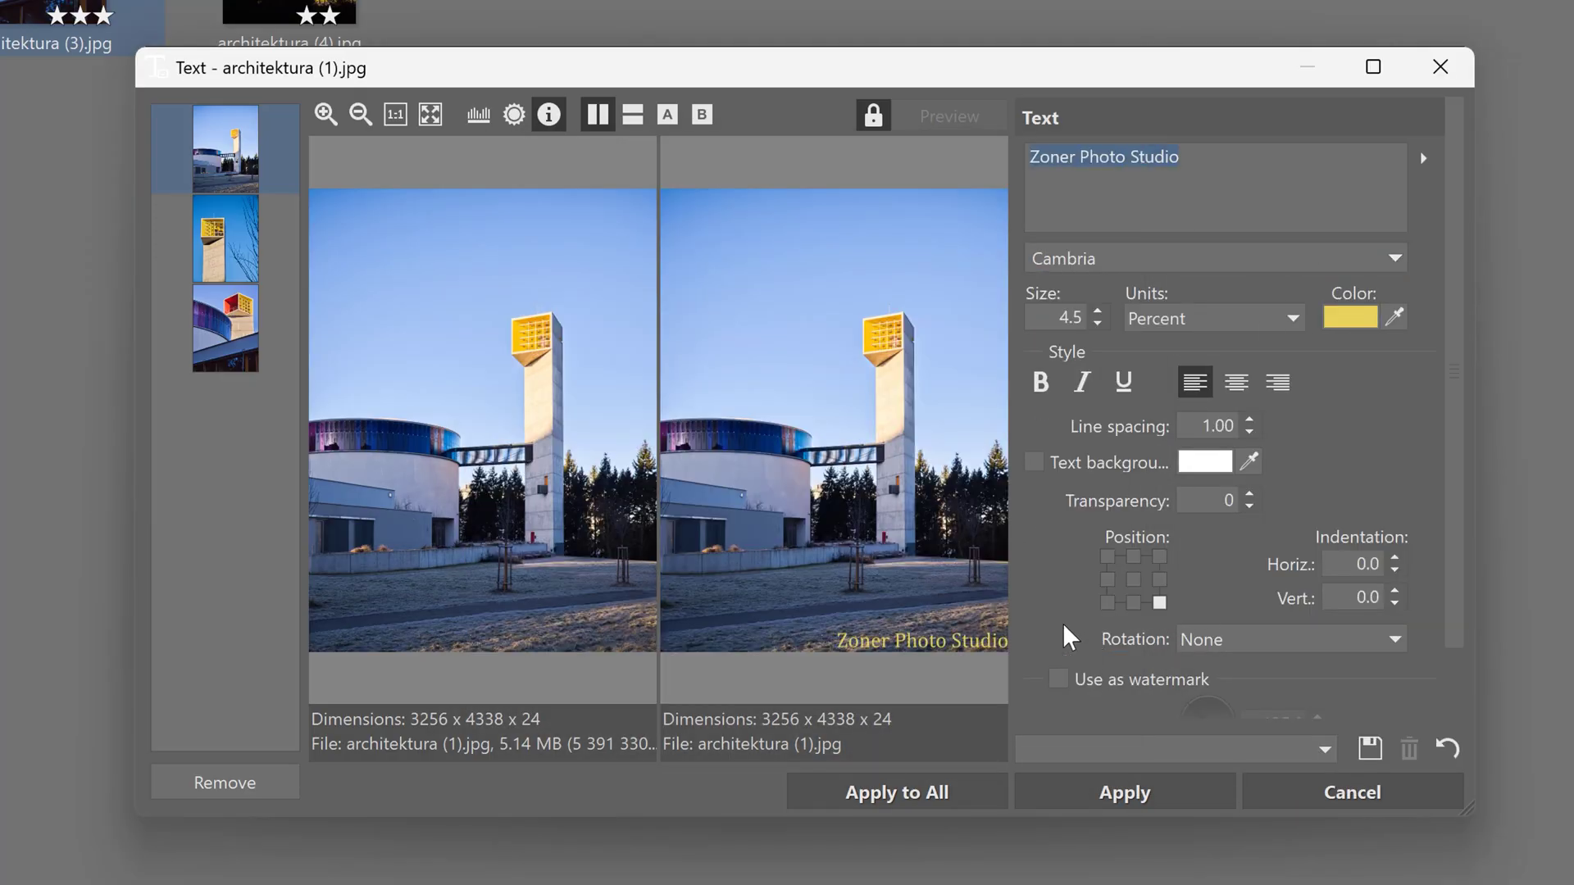
- Use the caption as a watermark and apply it to all three photos
scroll(1040, 620, down, 1)
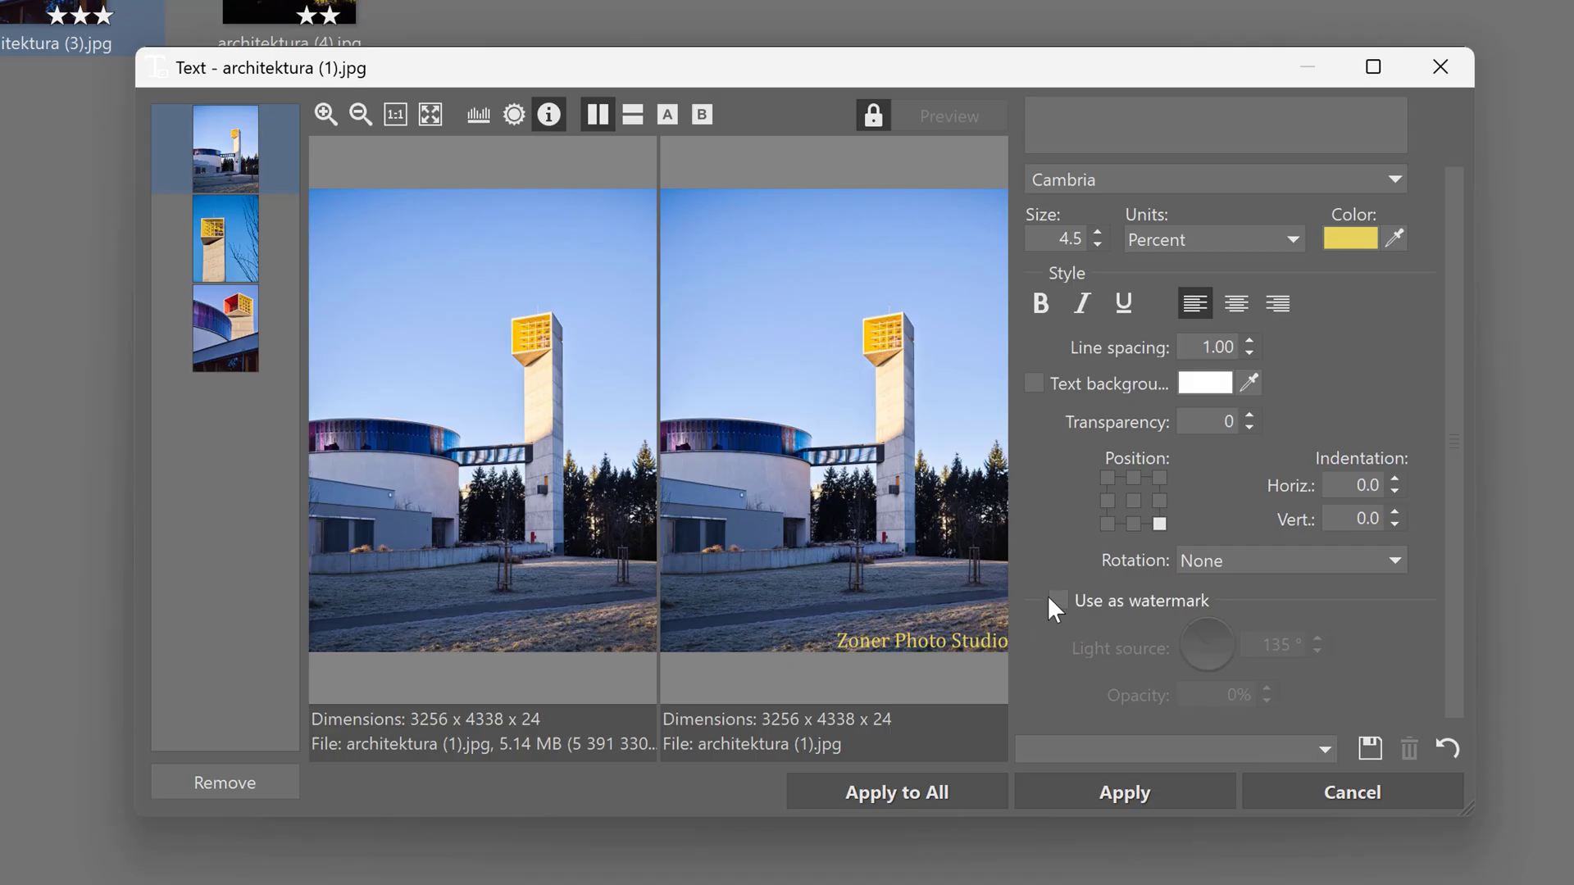
click(1050, 598)
click(985, 803)
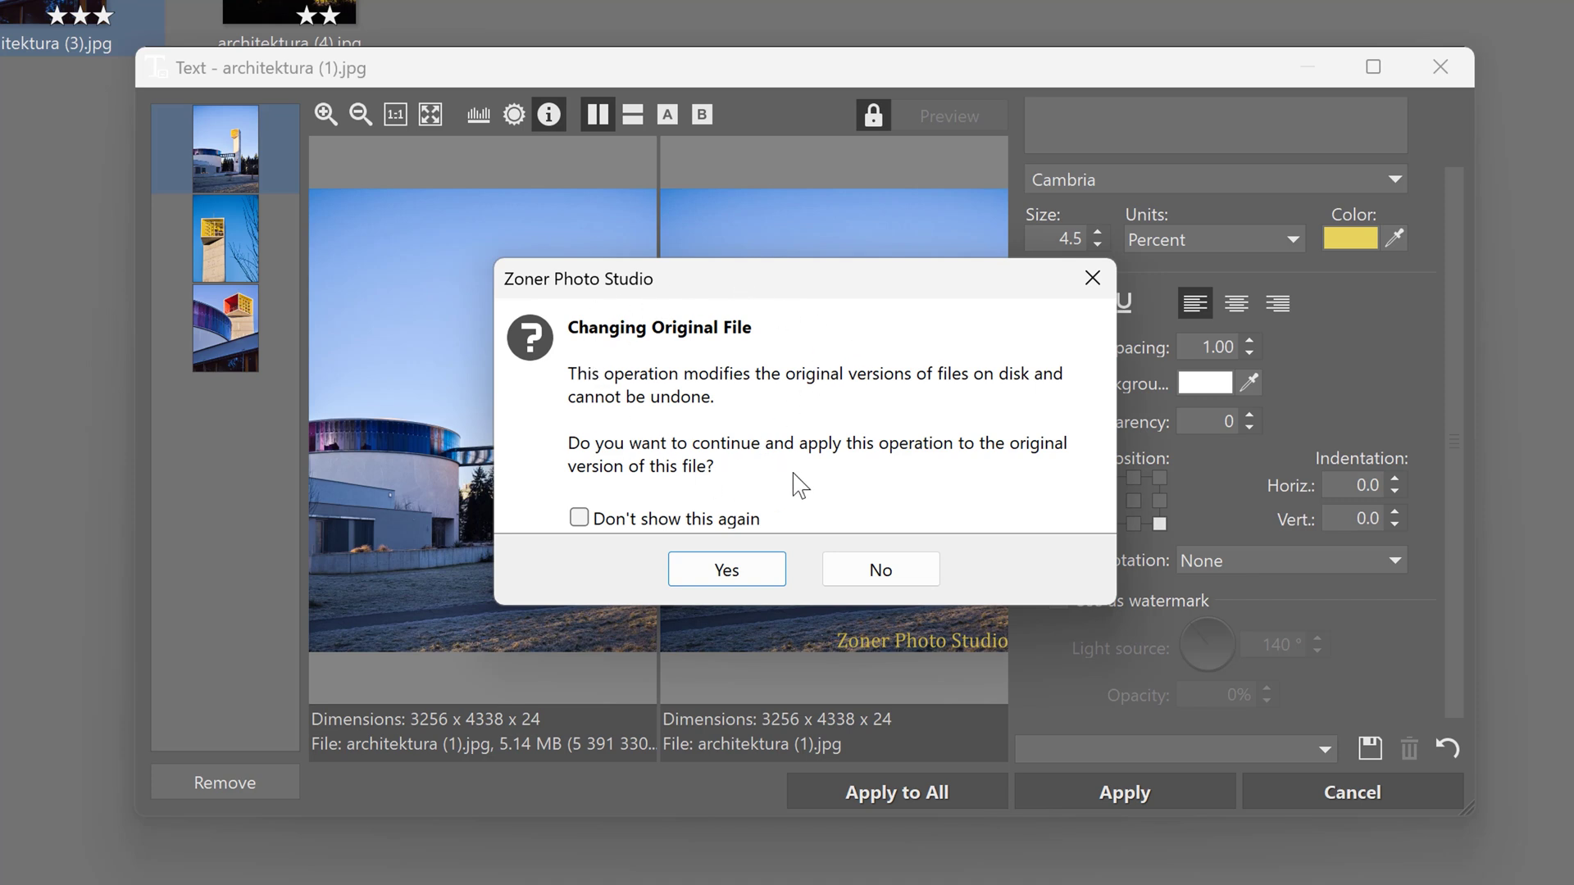
- Confirm overwriting the originals, then check Preferences > Other document tools on the birthday photo
click(712, 568)
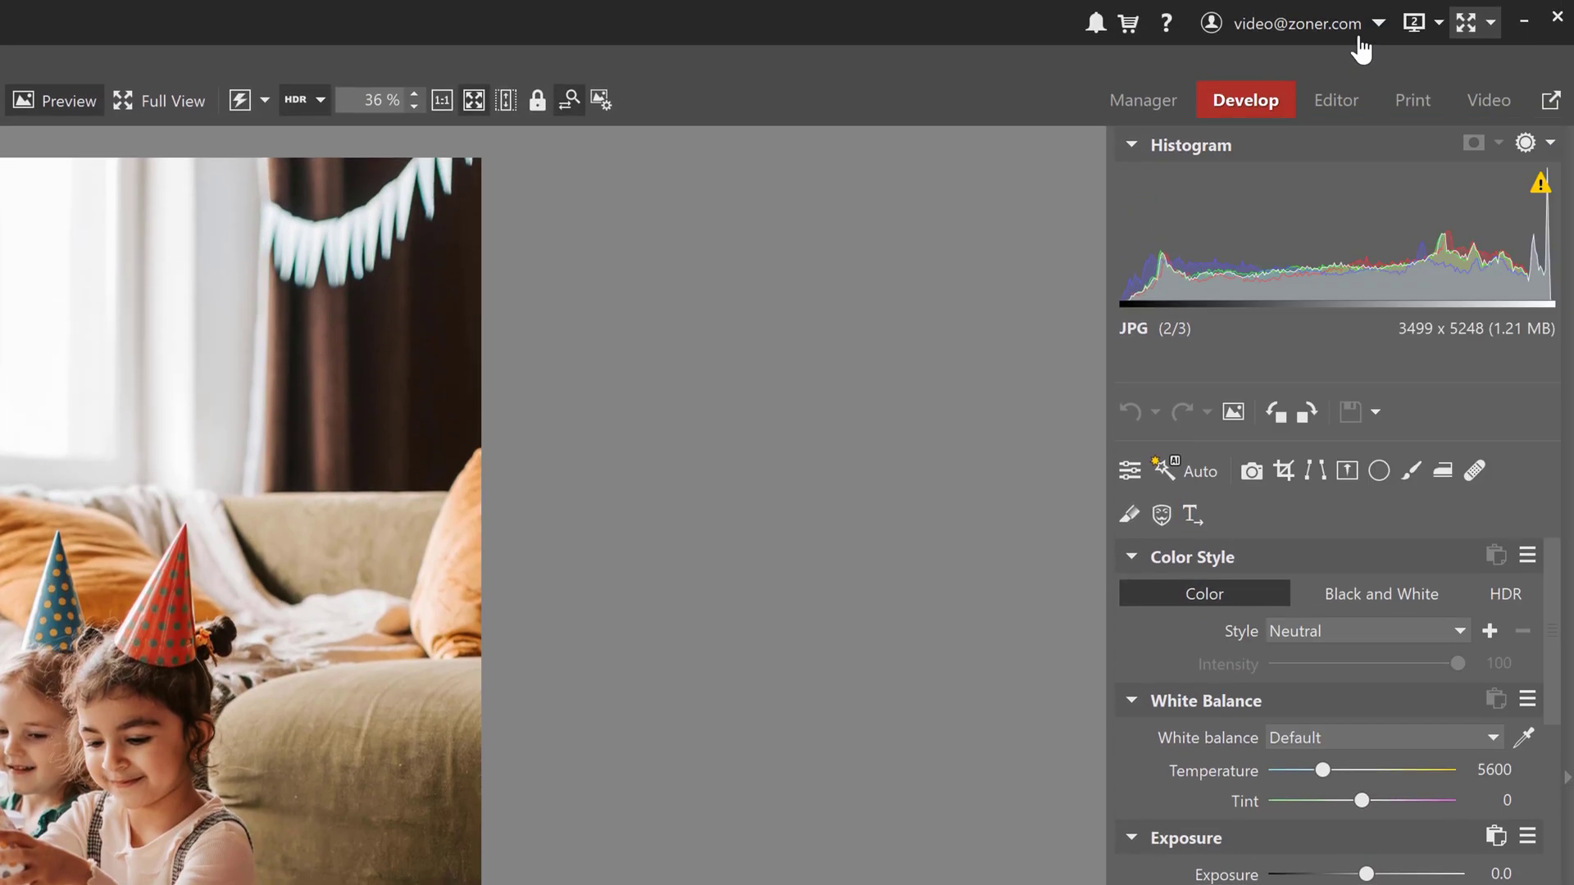
click(1360, 41)
click(1307, 127)
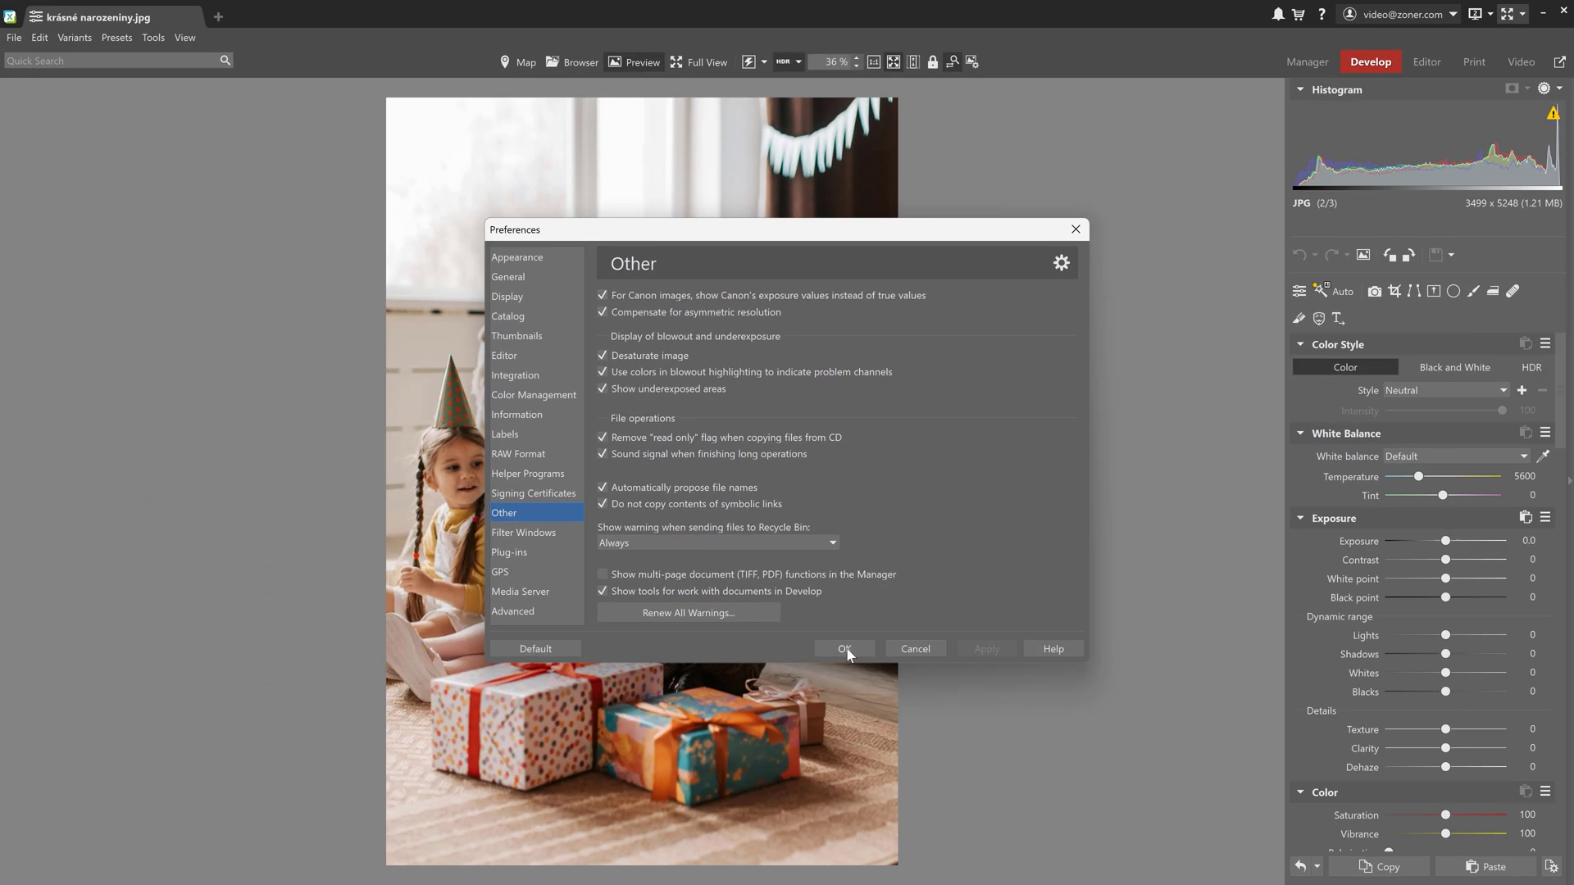
click(856, 755)
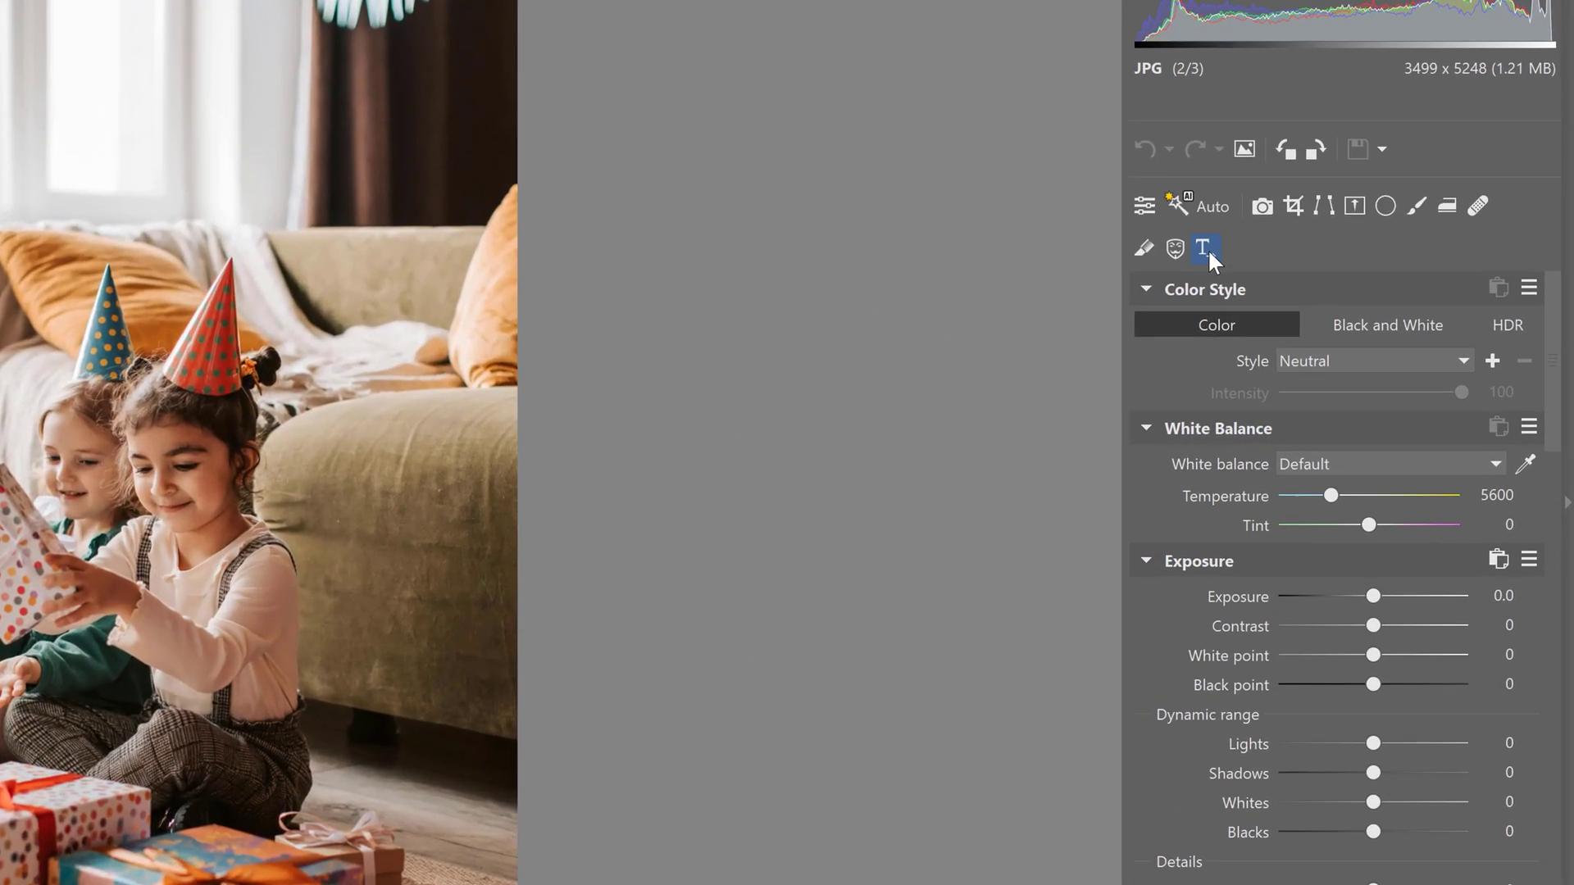
click(1336, 318)
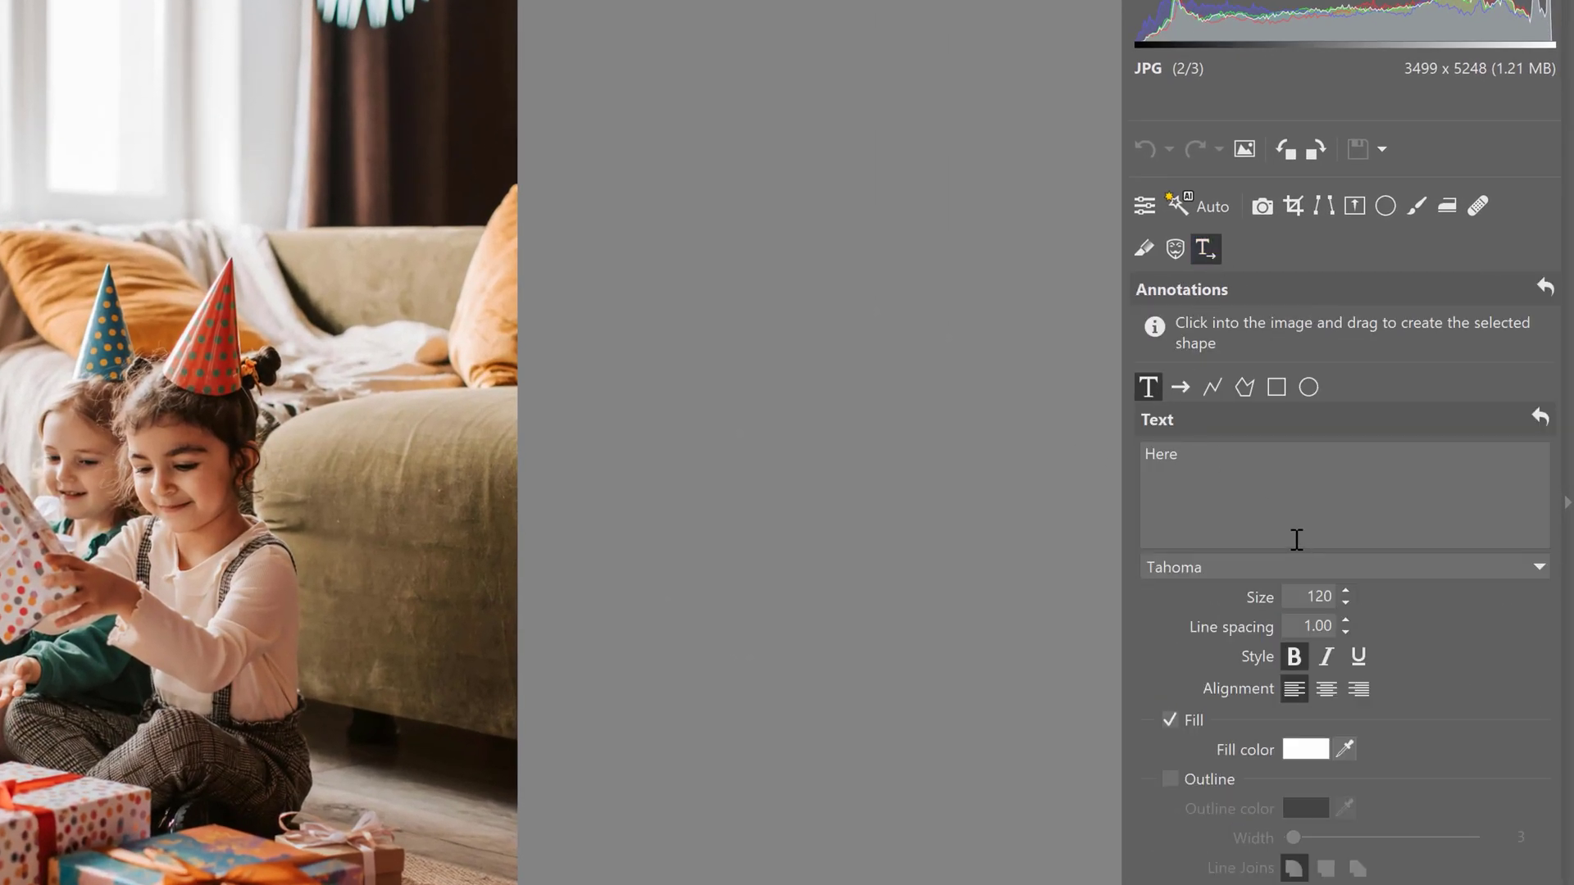
- Add a size-350 yellow 'Happy Birthday' annotation top-left with a width-10 black outline
click(1336, 502)
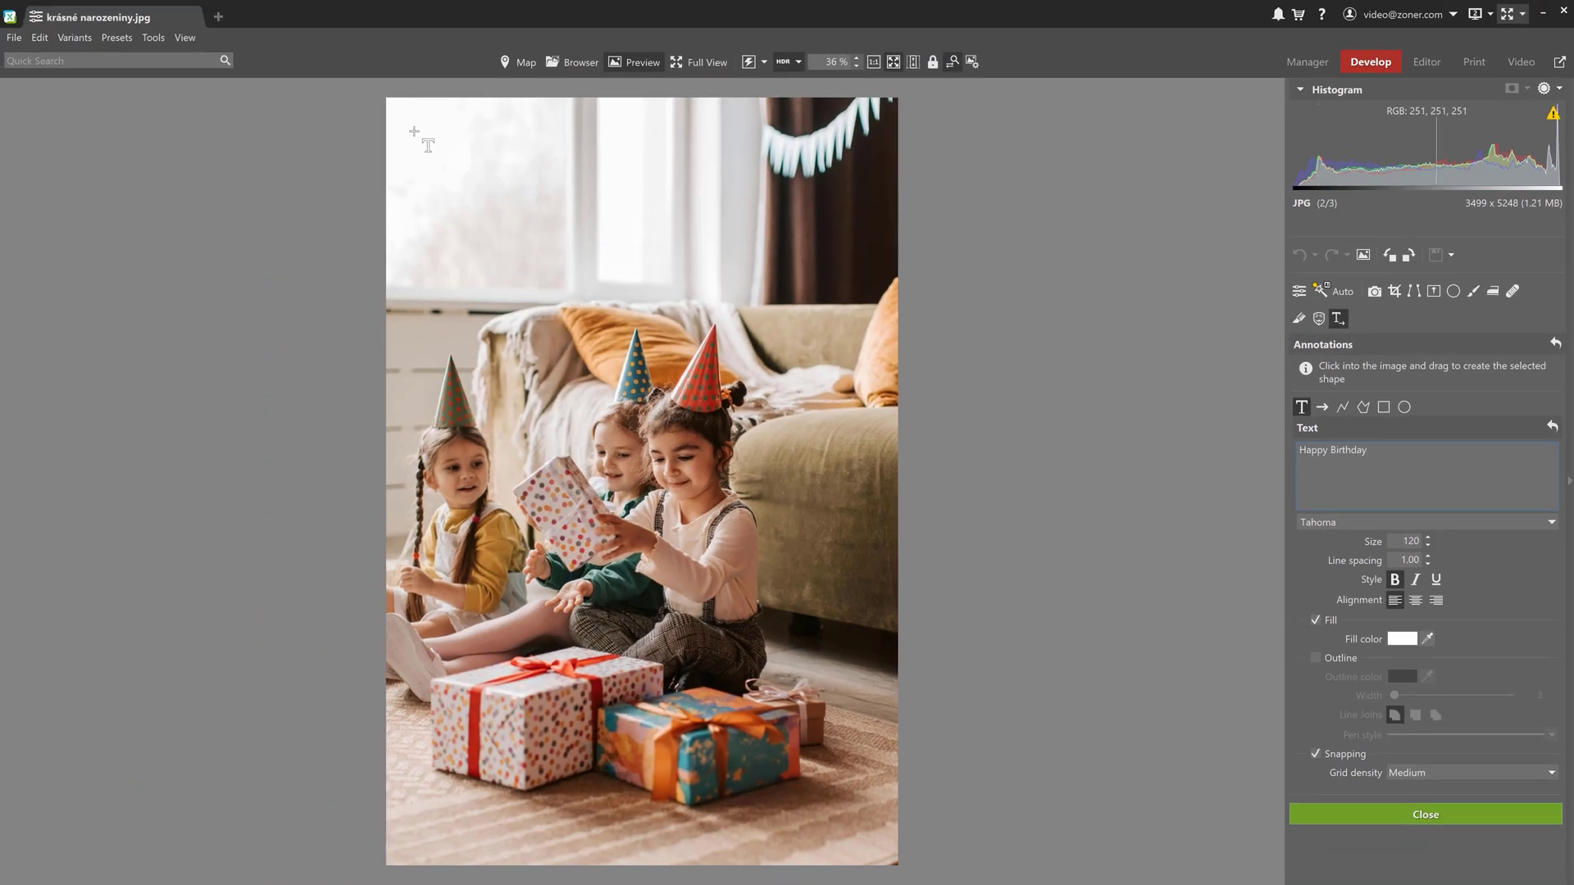
drag(414, 131, 703, 263)
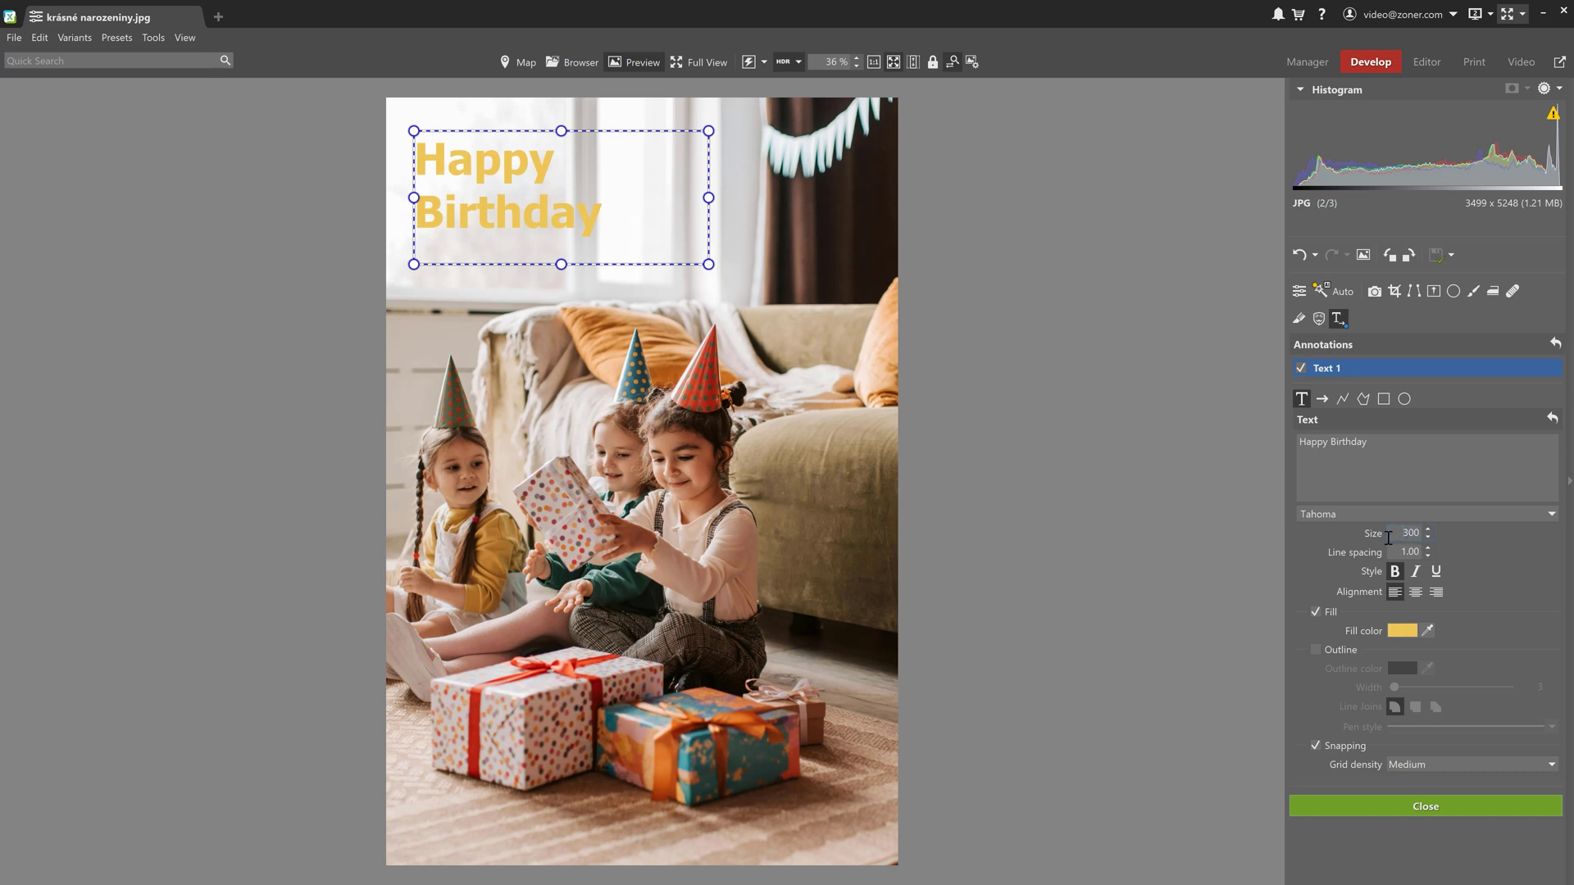
text(350)
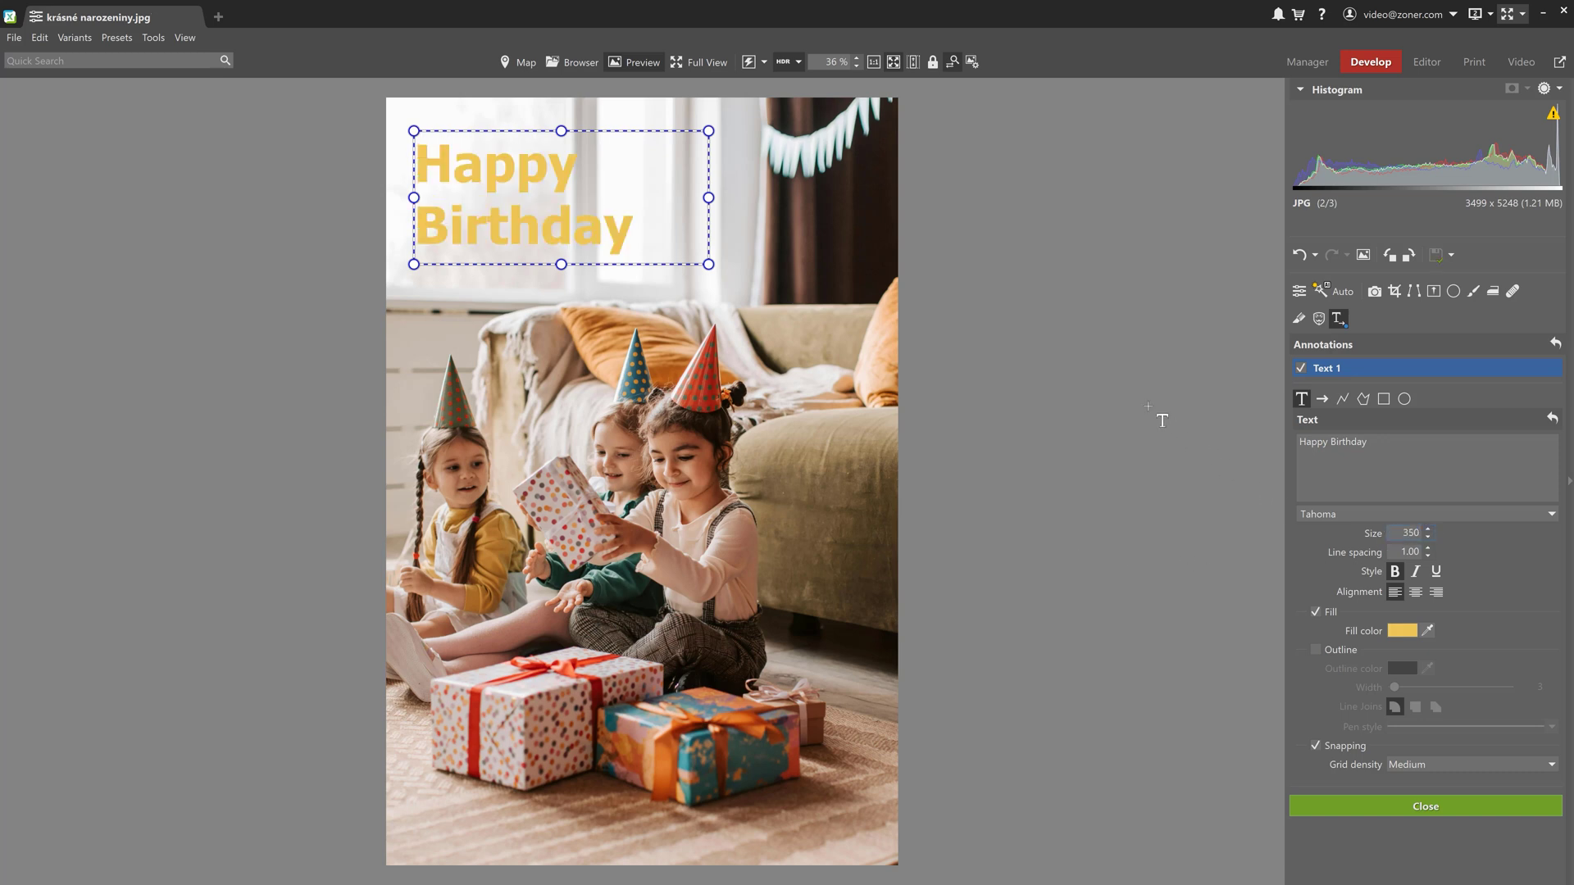
drag(708, 264, 753, 310)
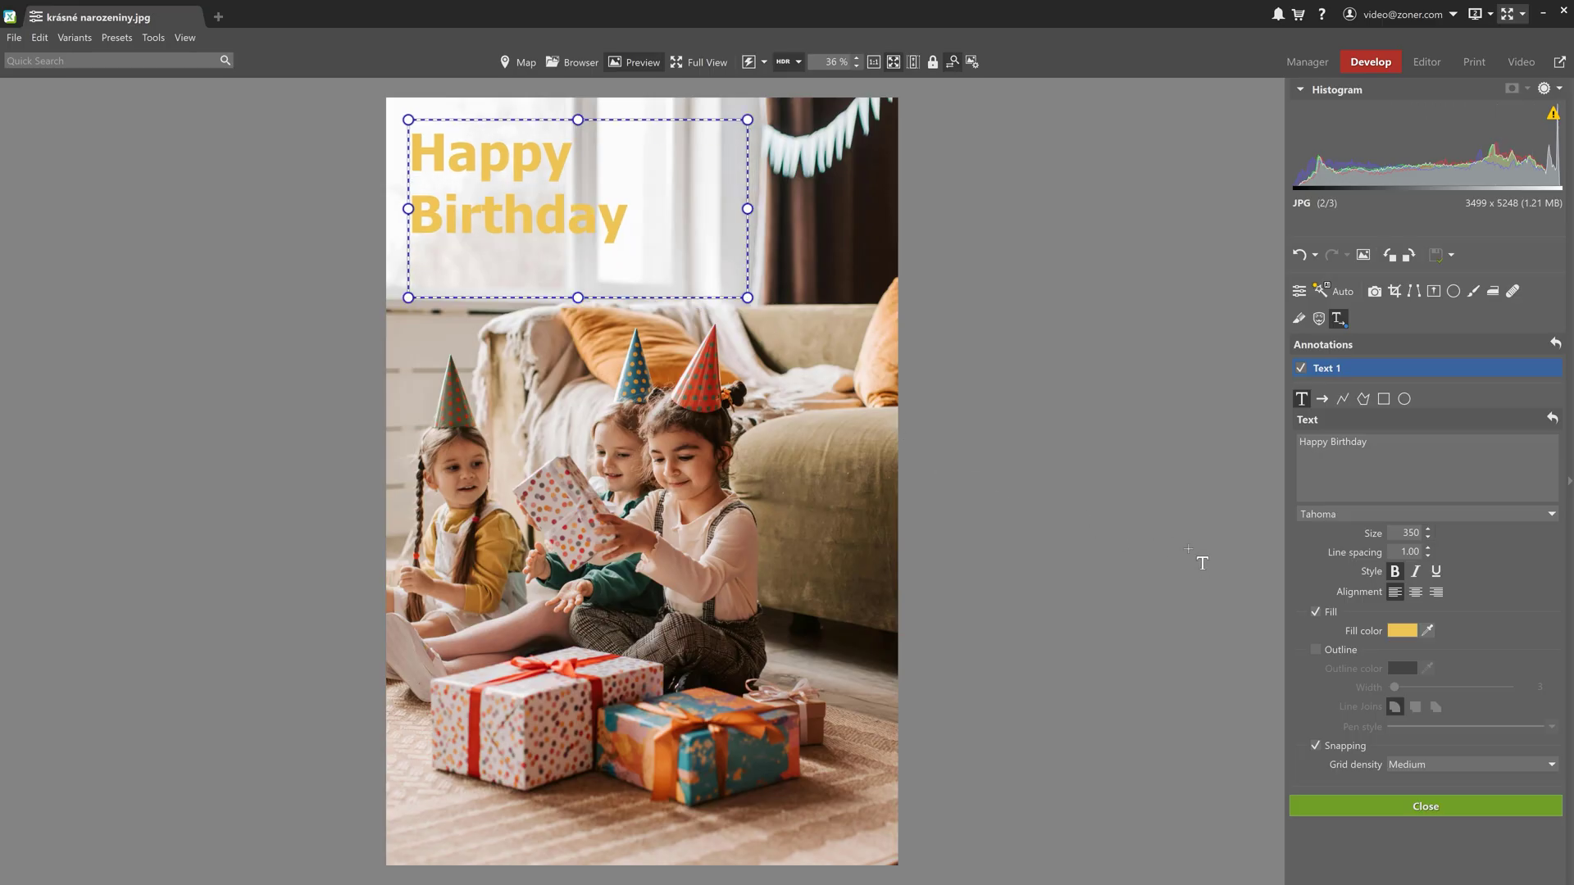
click(1316, 651)
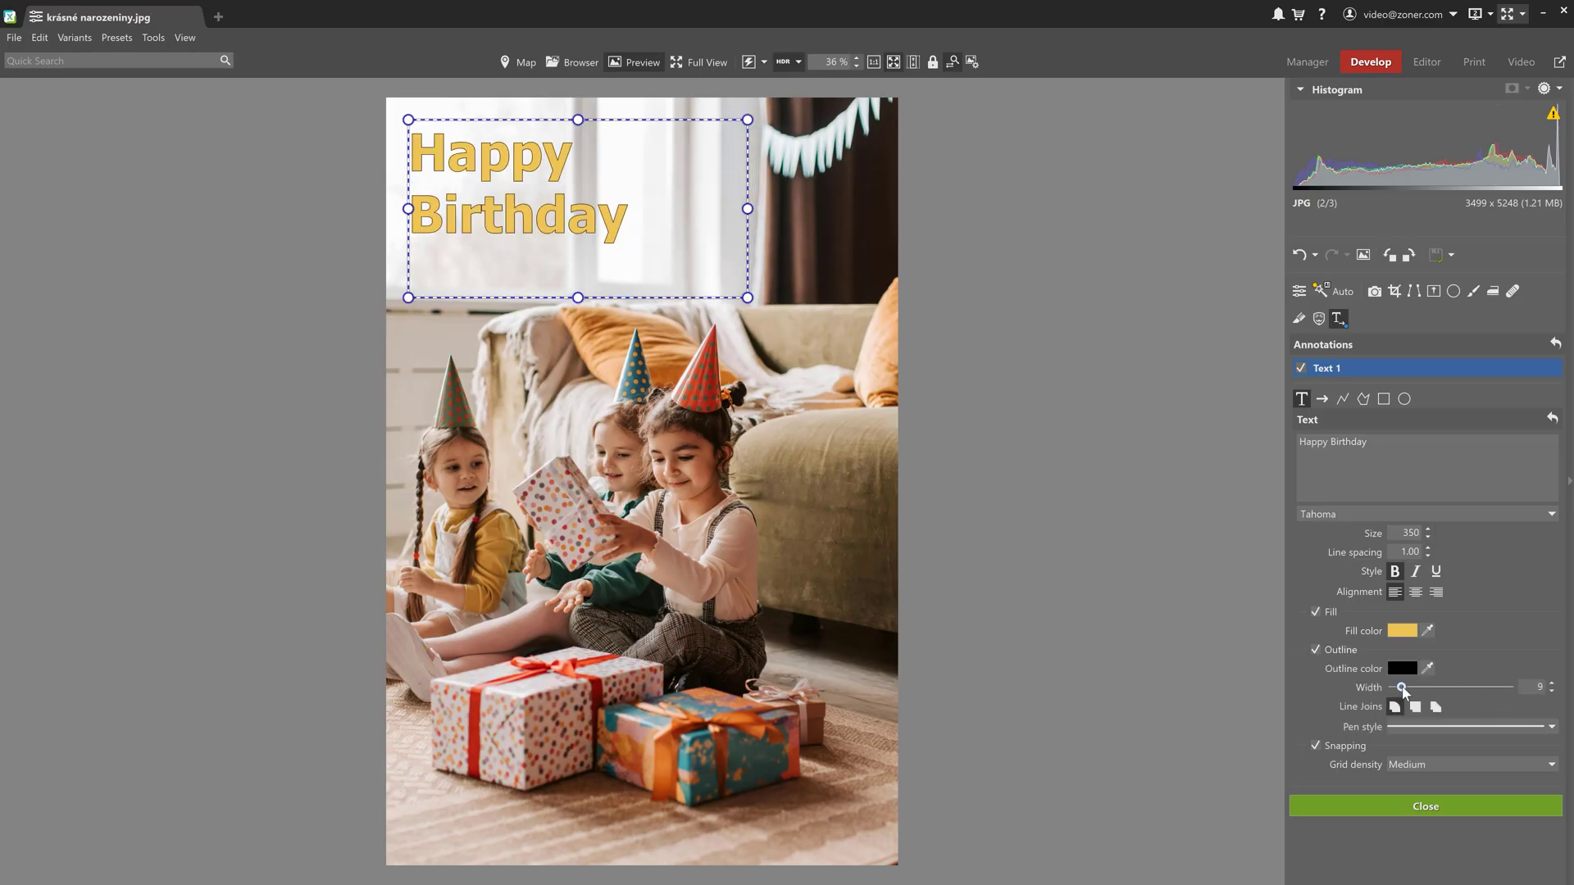
drag(1402, 689, 1404, 688)
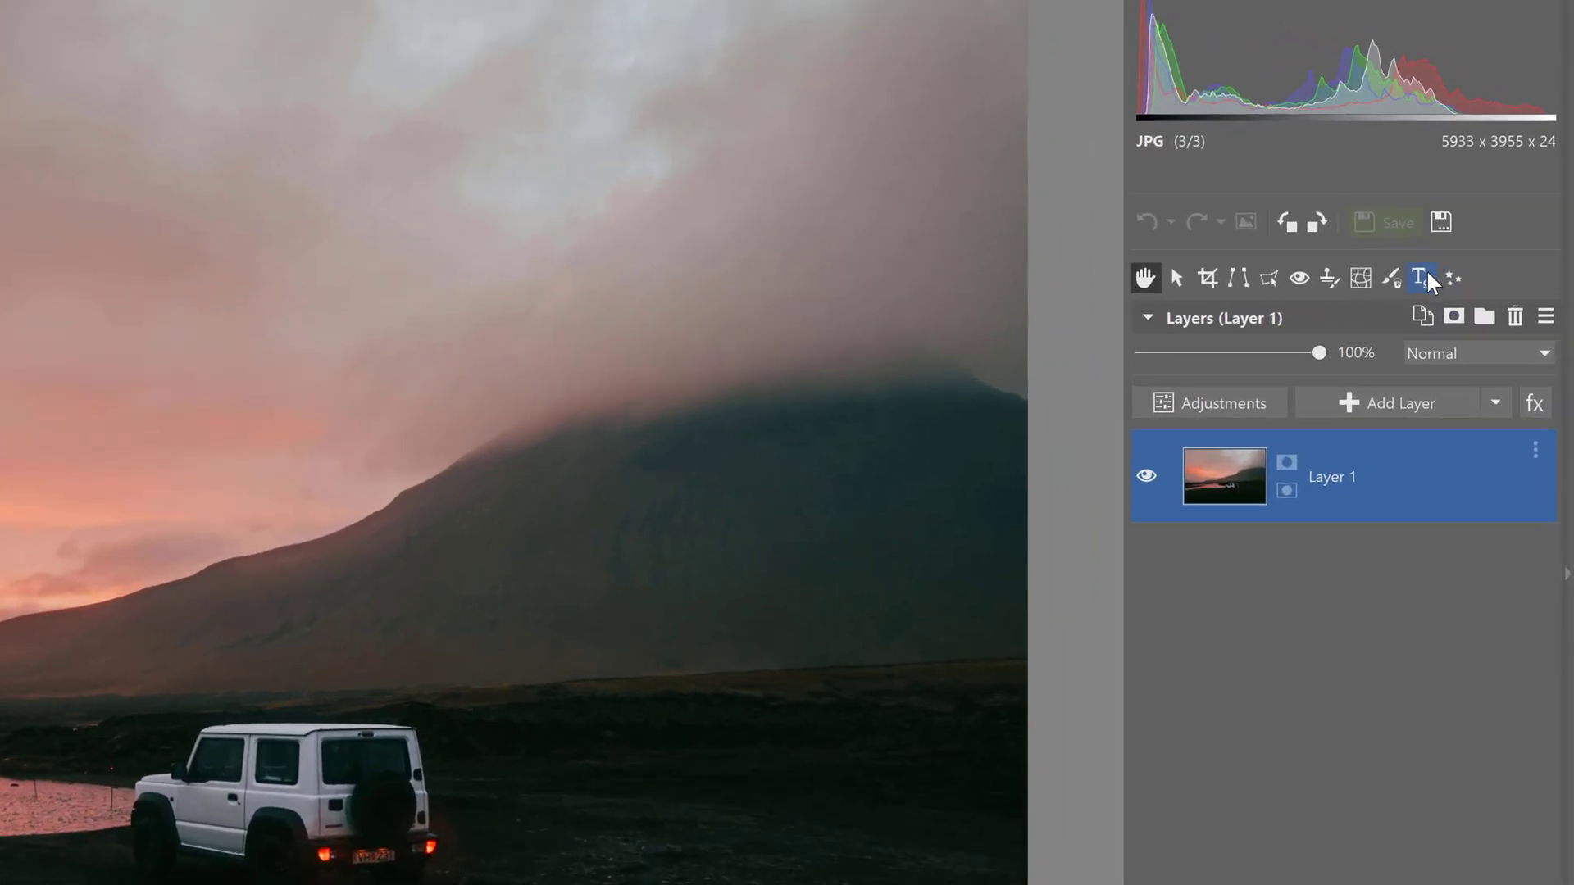
- Replace the sample text on the mountain photo with 'Roadtrip'
click(1425, 275)
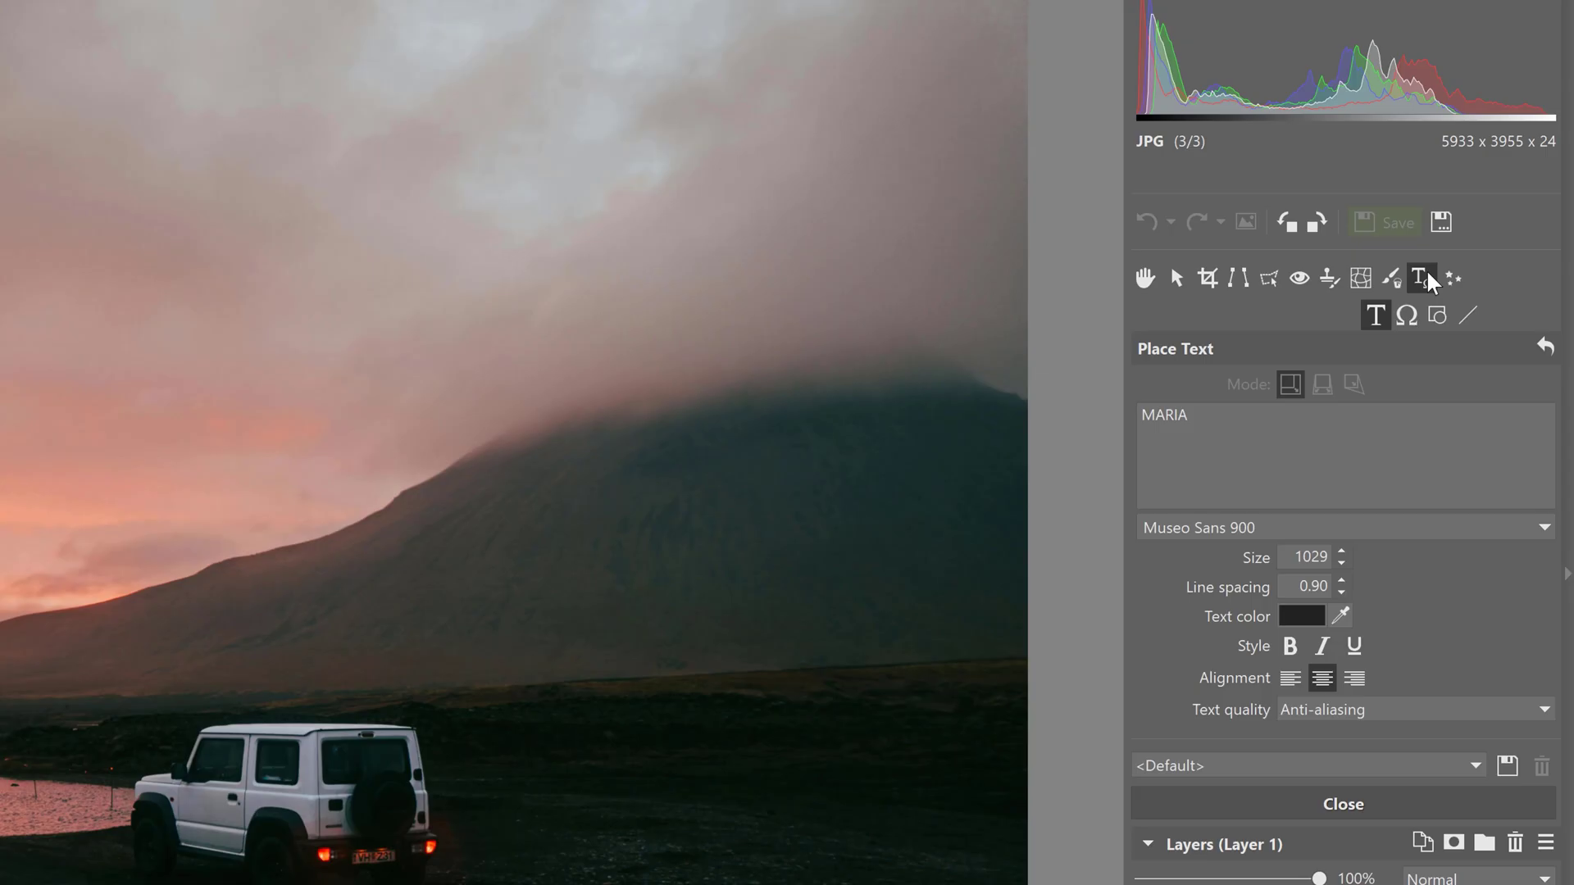
key(BackSpace)
text(Roadtrip)
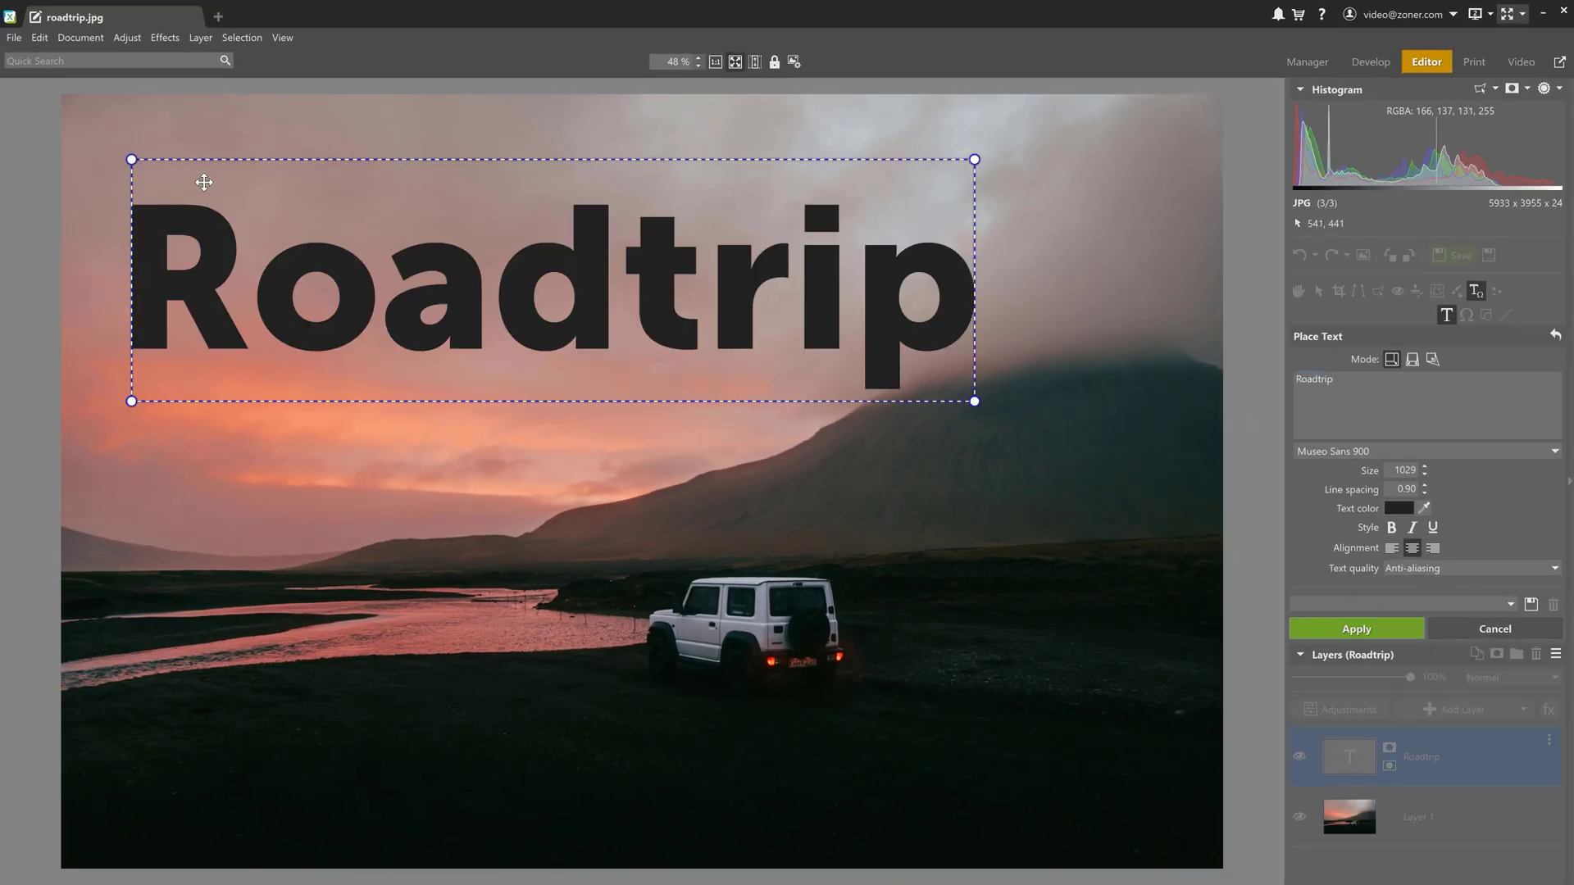
- Shrink the Roadtrip title to size 854, move it top-left, and apply it
drag(958, 397, 832, 361)
drag(459, 256, 423, 215)
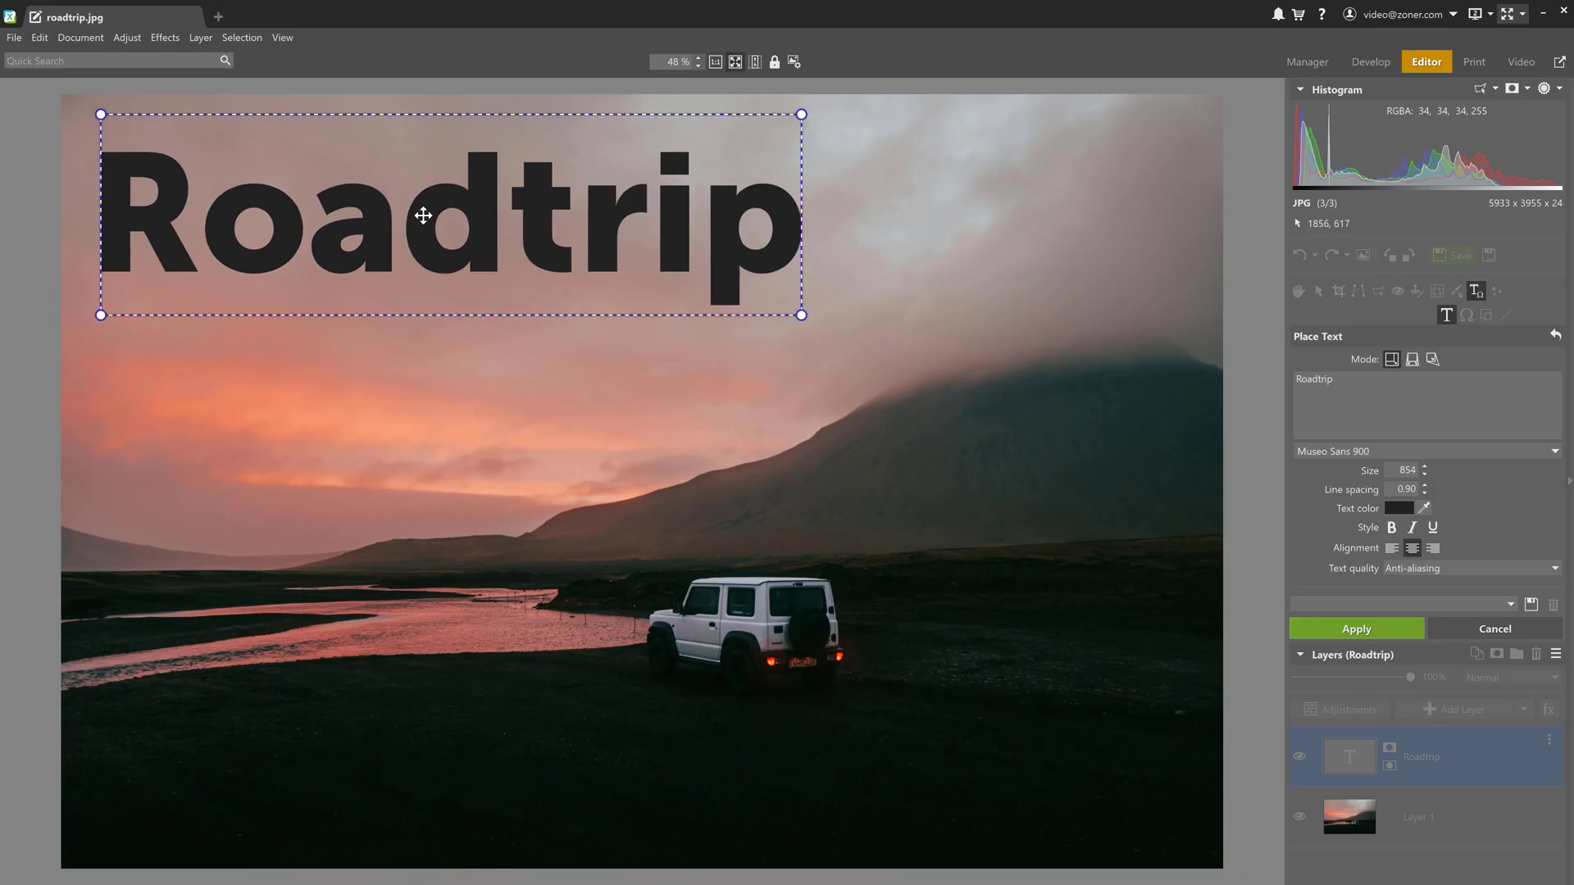
click(1359, 629)
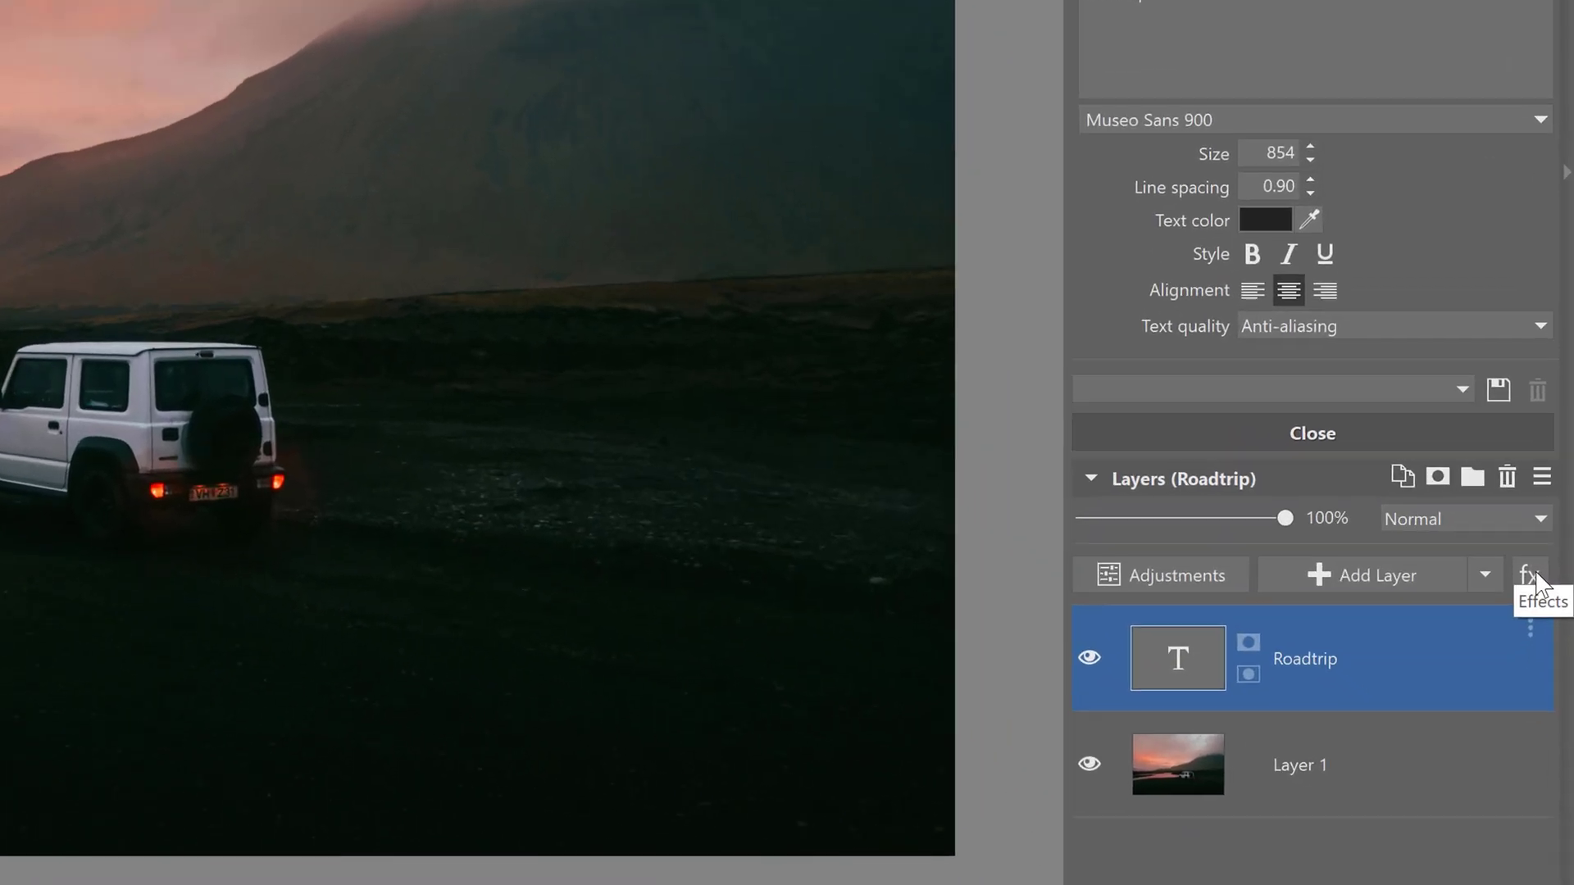
click(1548, 709)
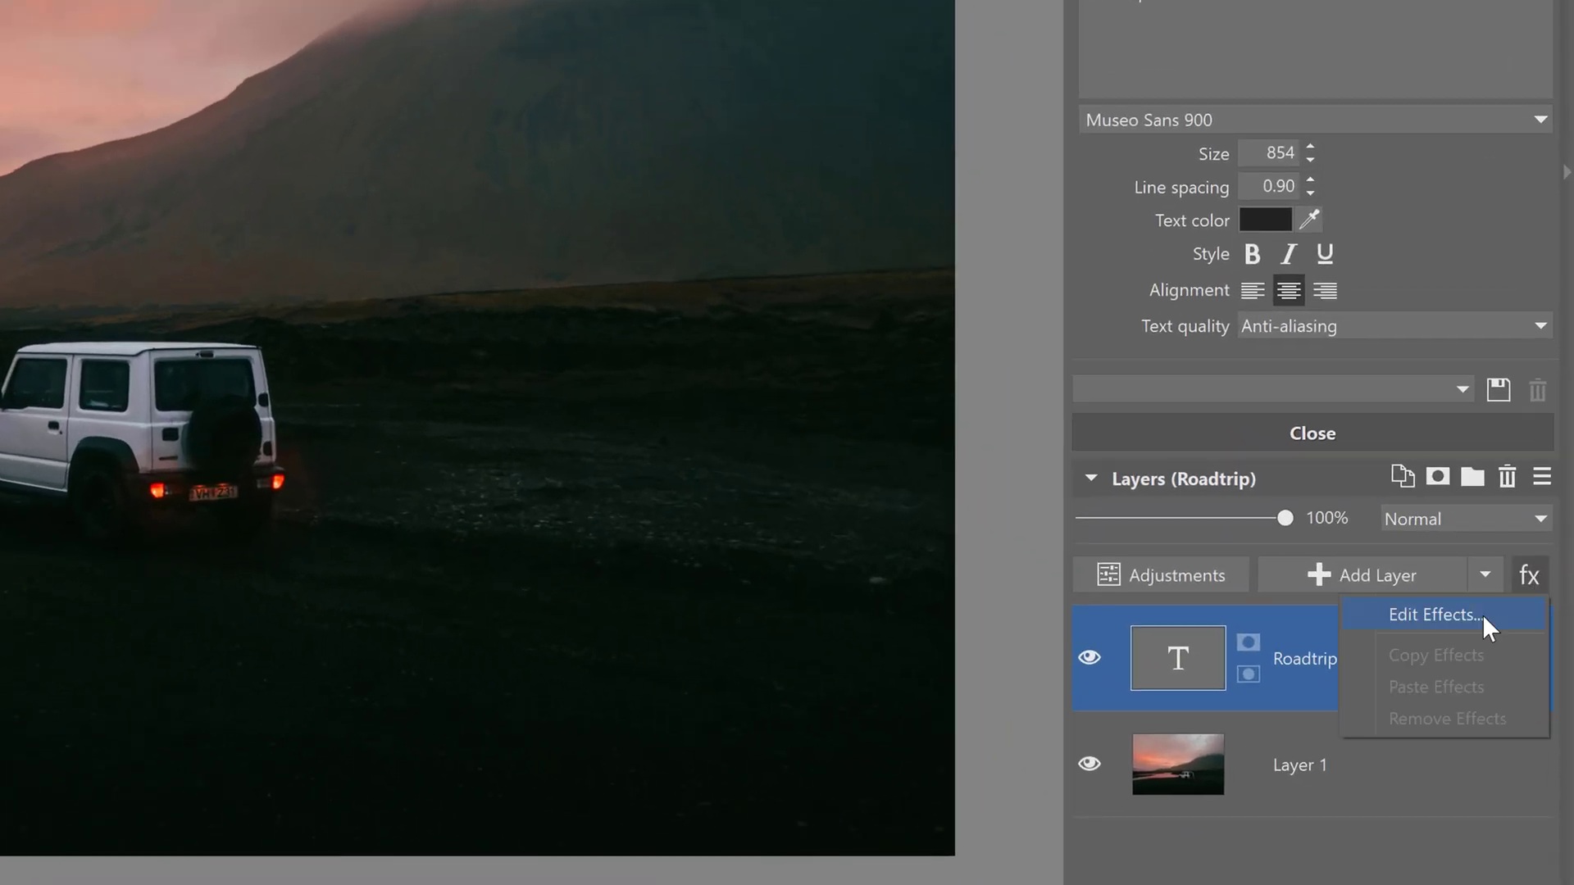
- Give the Roadtrip title a red-to-yellow Gradient Overlay
click(1434, 614)
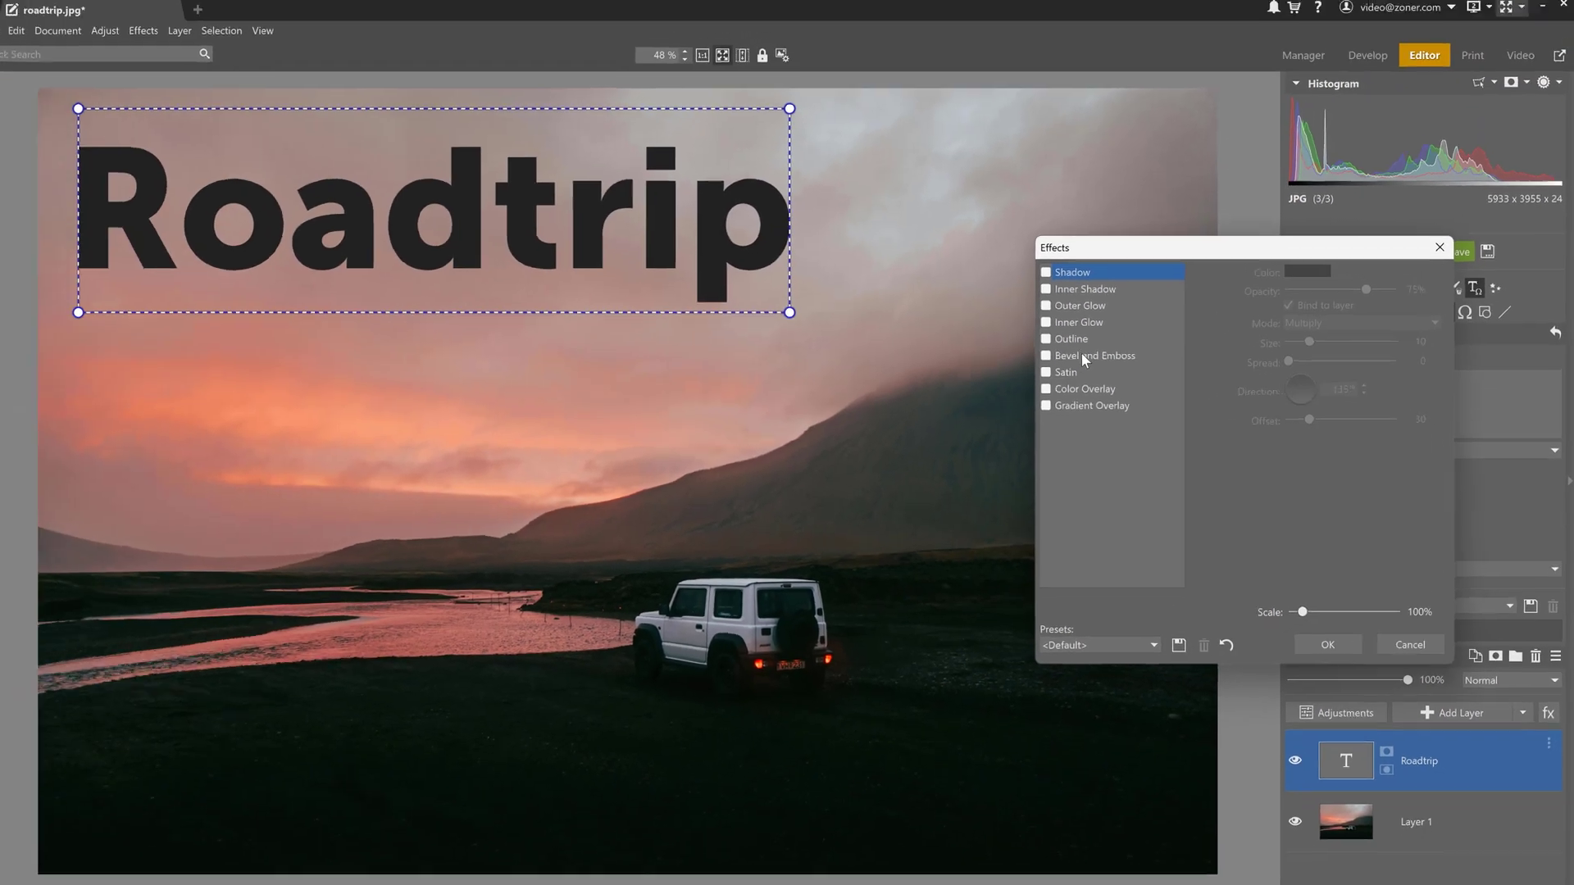
click(755, 338)
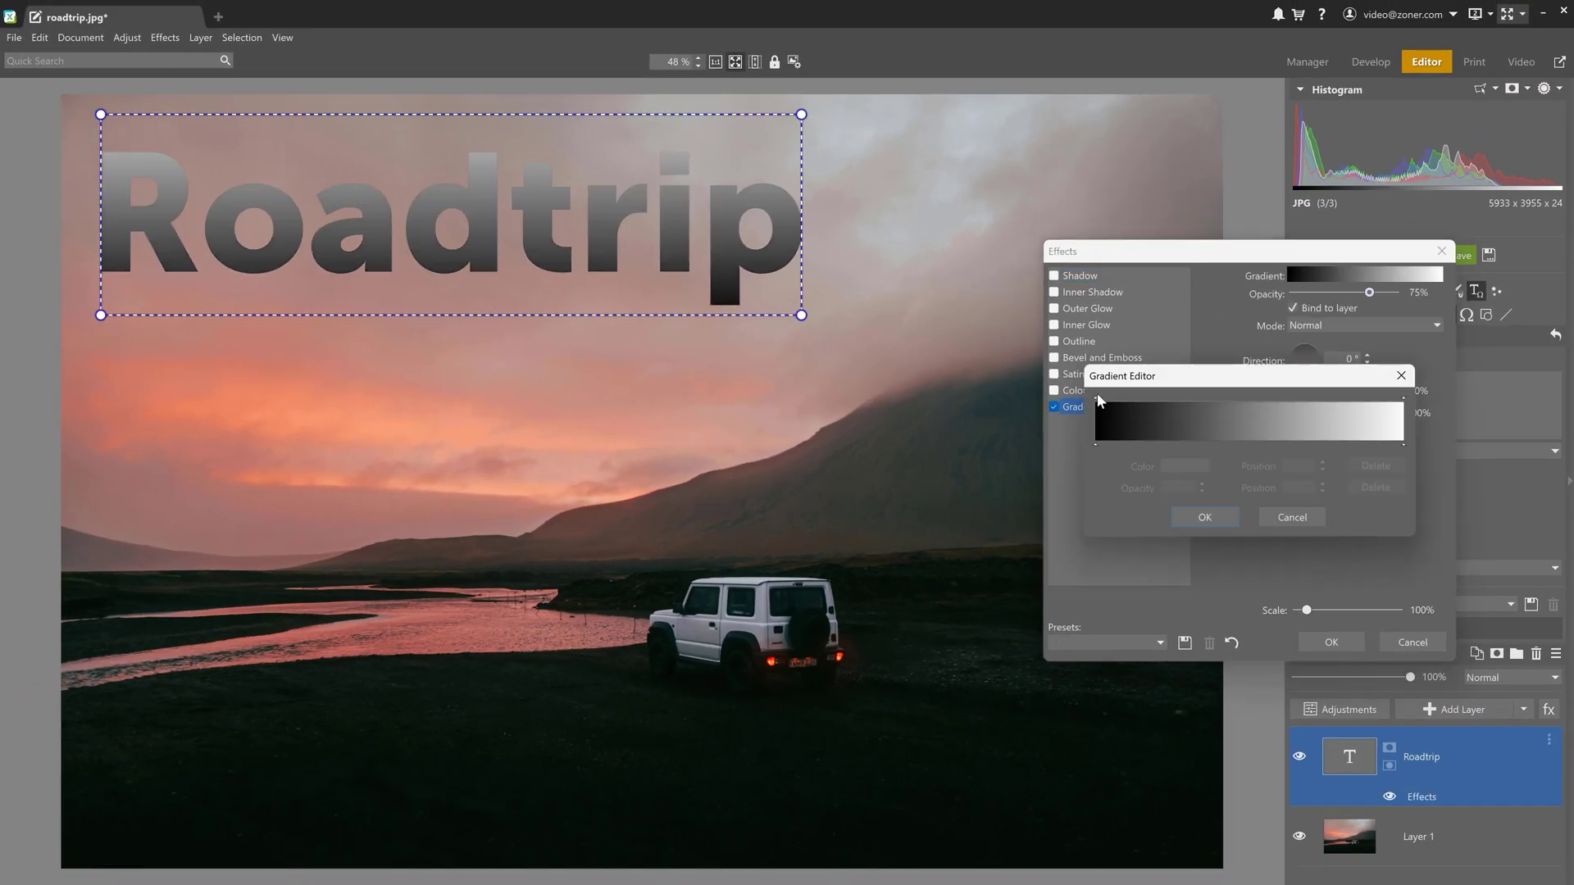
double_click(1097, 410)
drag(1264, 410, 1274, 404)
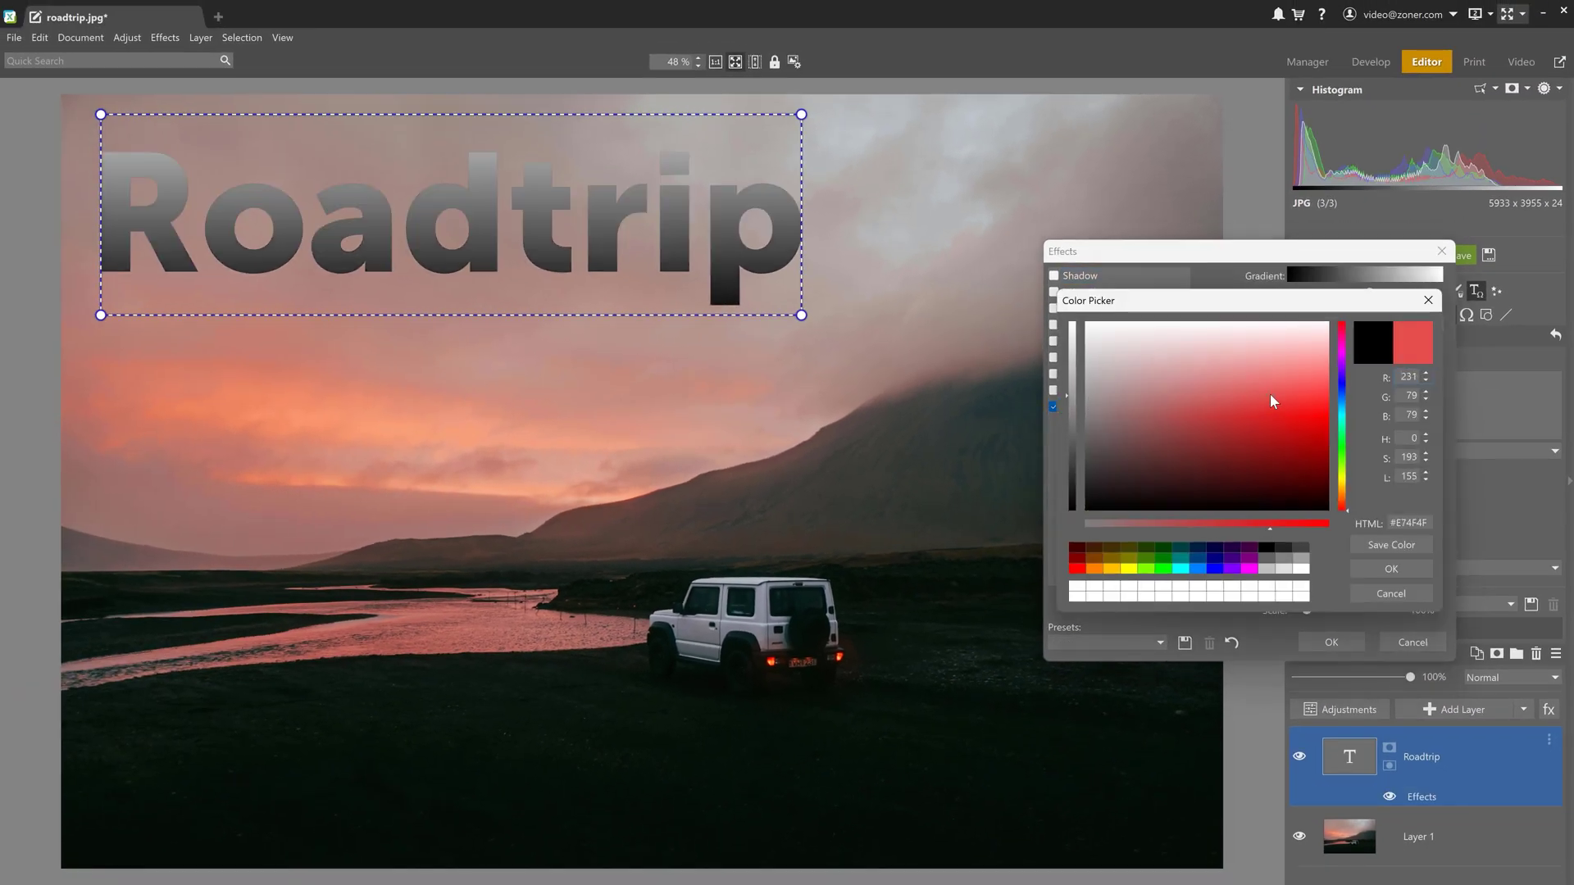
key(Return)
double_click(1371, 426)
drag(1345, 492, 1346, 485)
click(1390, 568)
key(Return)
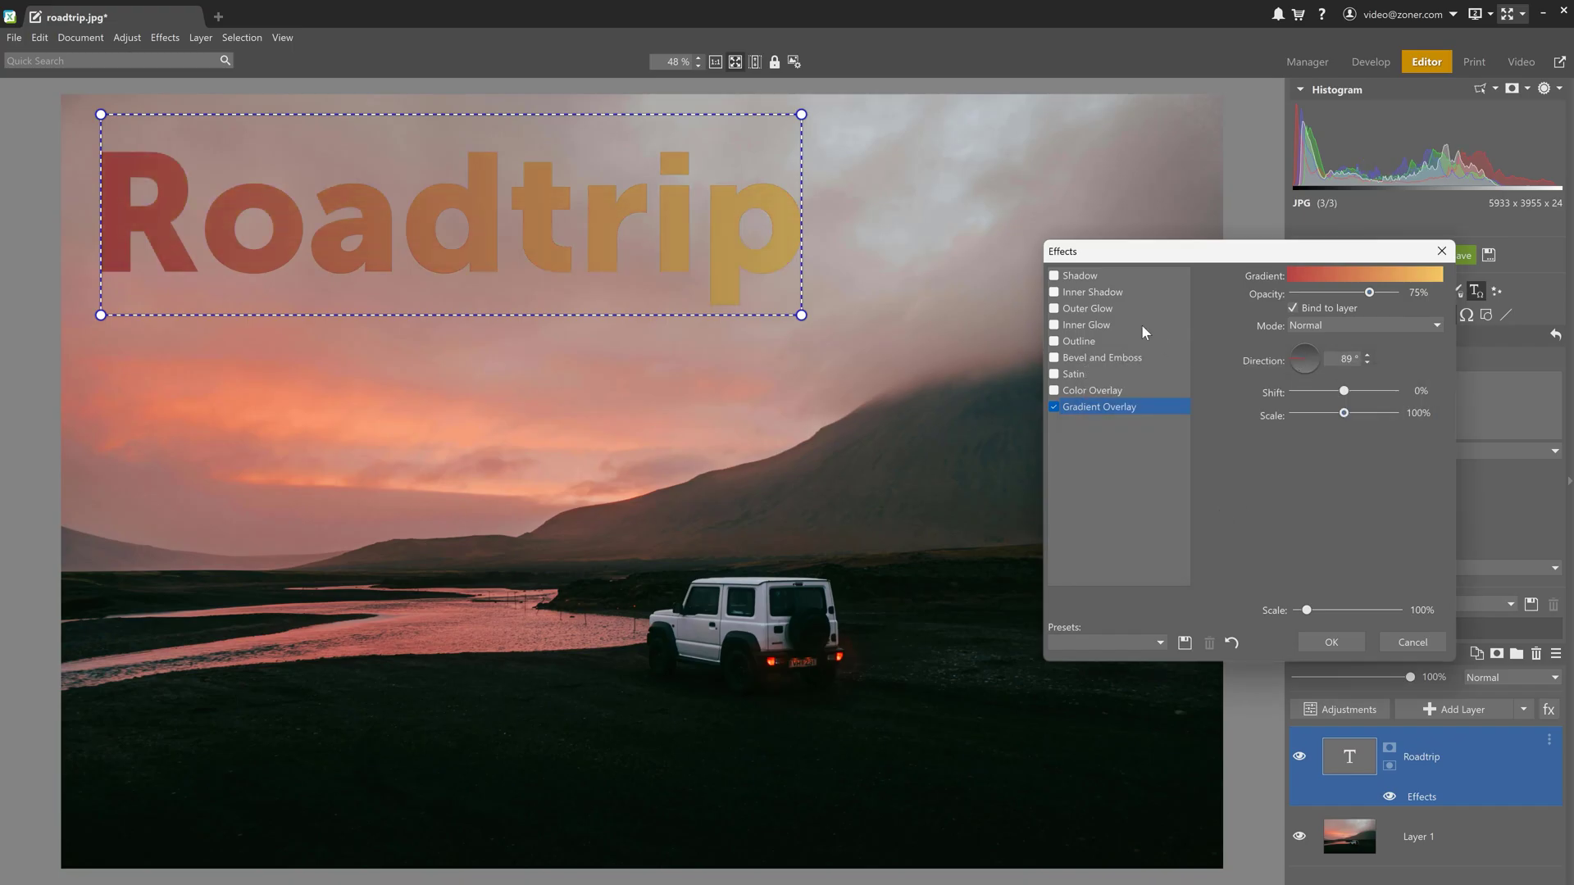
- Add a larger, more opaque warm yellow Outer Glow
click(1164, 308)
click(1311, 273)
click(1293, 427)
click(1268, 418)
click(1303, 388)
click(1412, 566)
drag(1351, 350, 1367, 348)
drag(1369, 297, 1379, 298)
- Add a yellow Shadow to the title
click(1054, 276)
click(1311, 274)
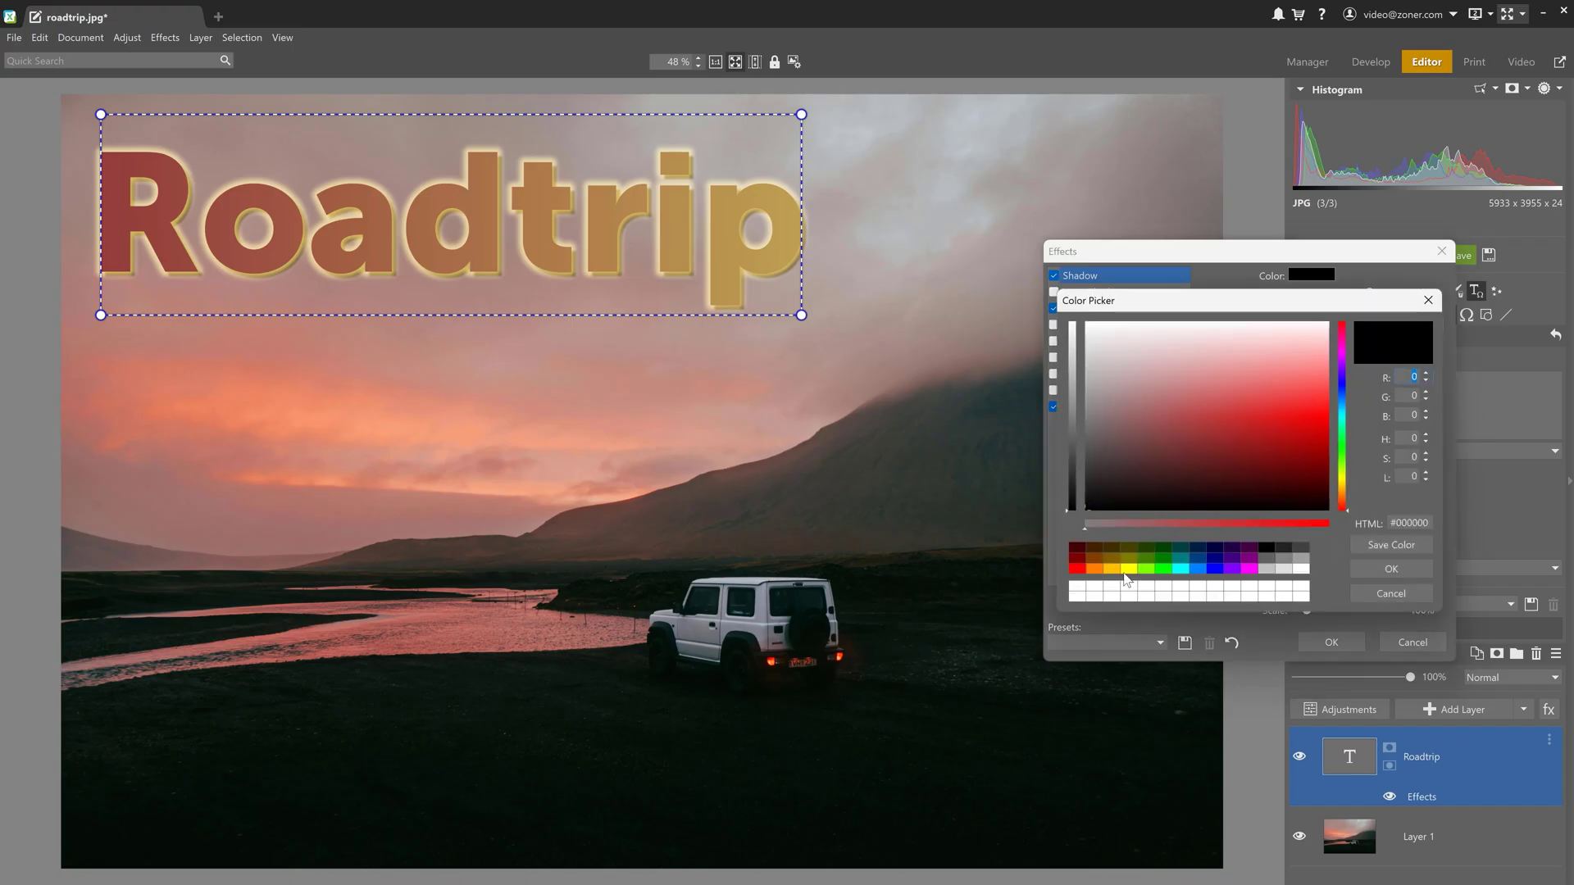
click(1342, 486)
click(1294, 415)
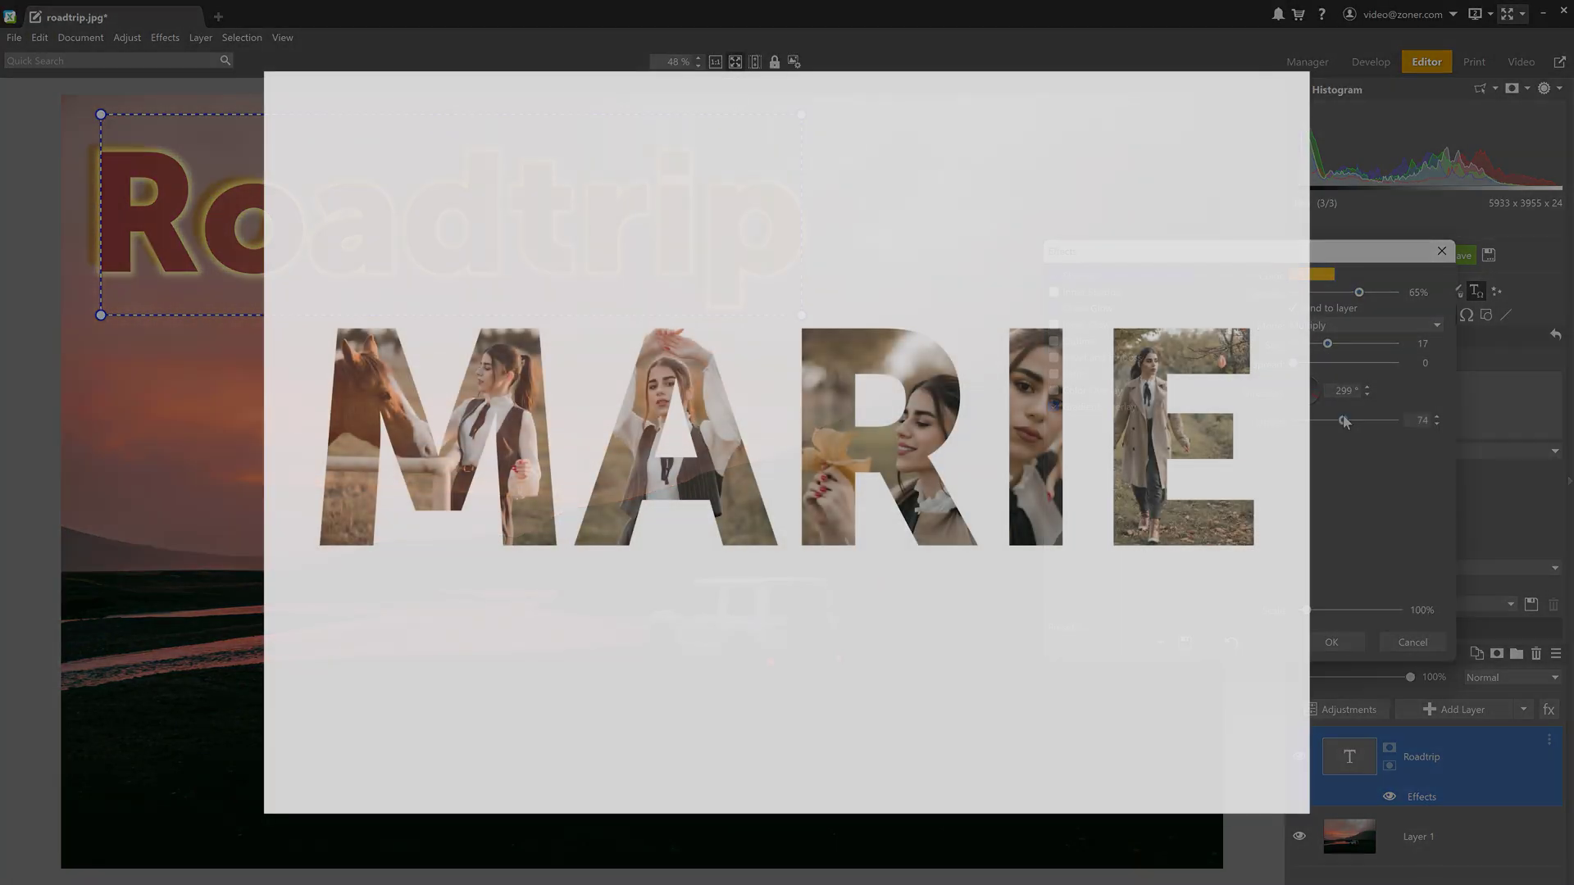
- Set the shadow offset to 59 and confirm the effects with OK
drag(1344, 421, 1333, 422)
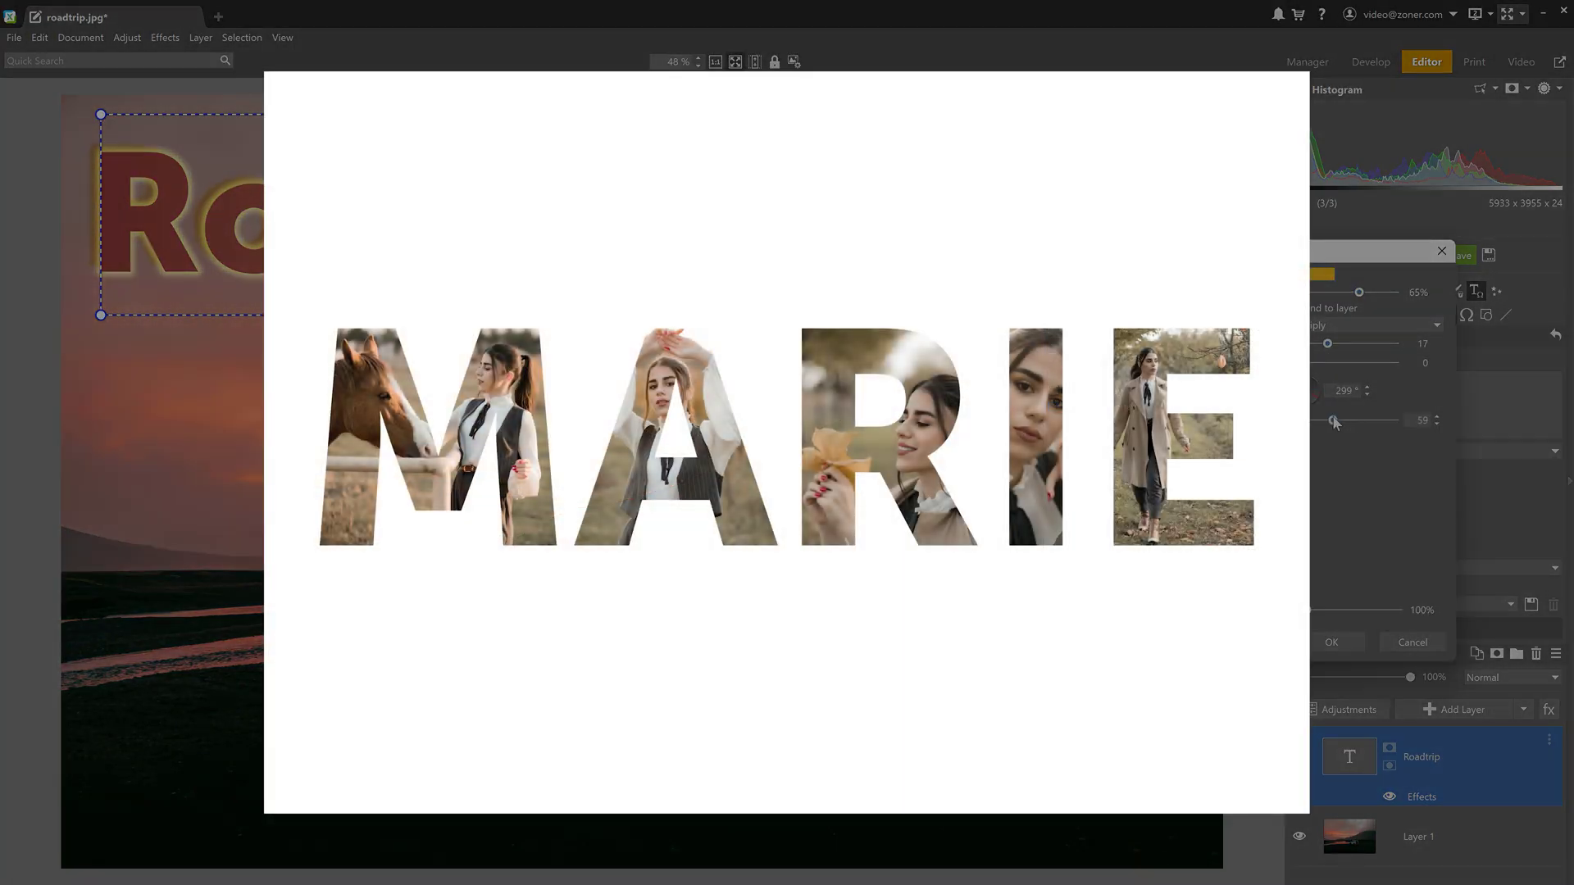
click(1345, 646)
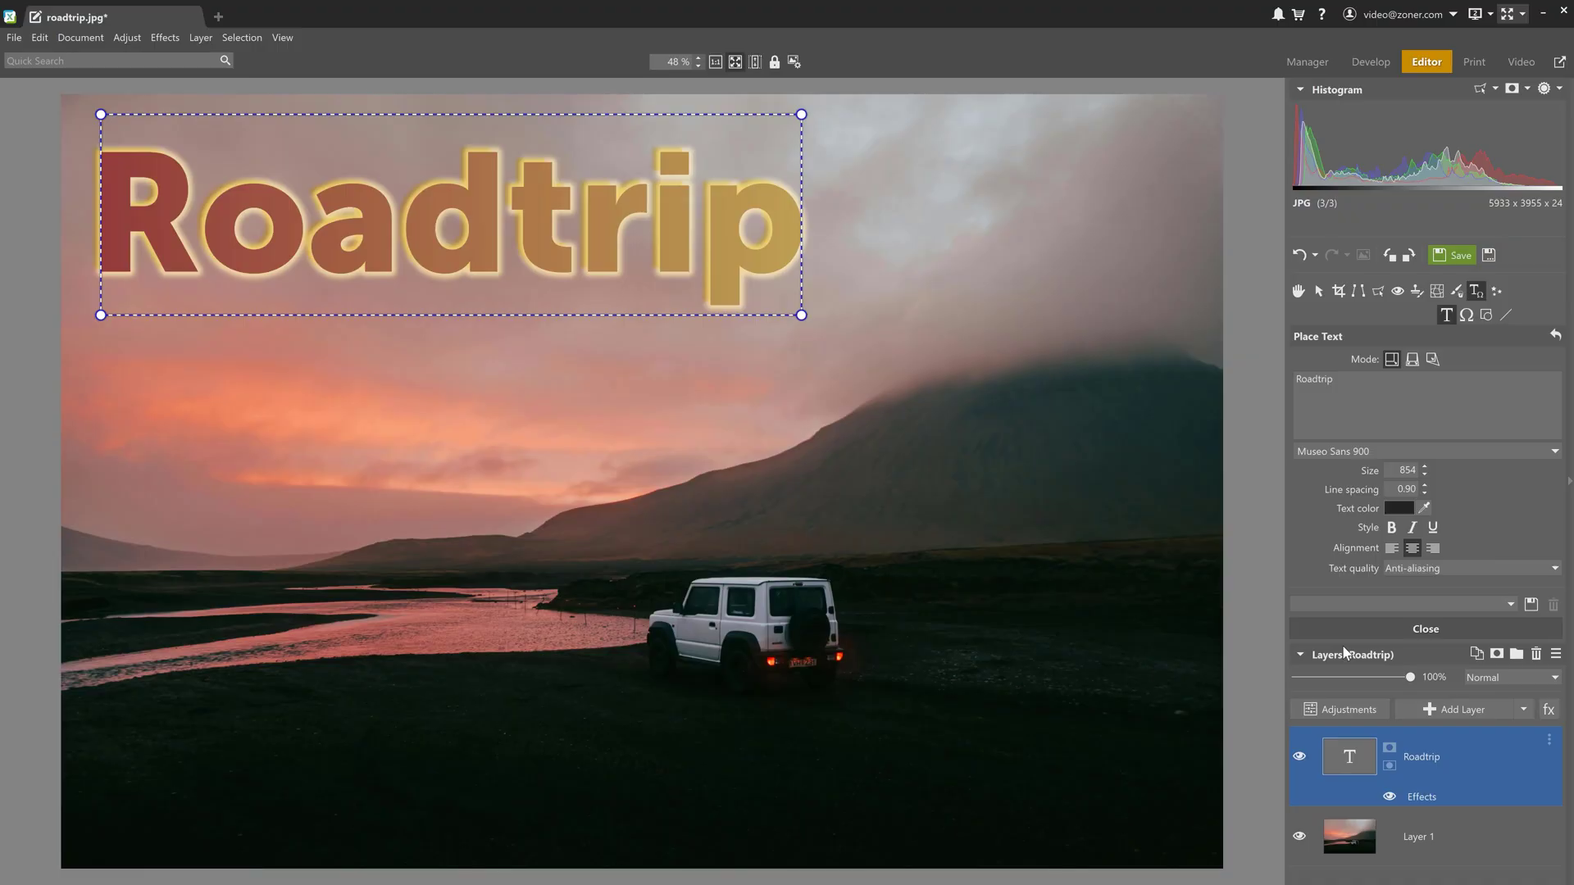
- Save the image as roadtrip in Zoner Photo Studio (*.zps) format
click(1490, 256)
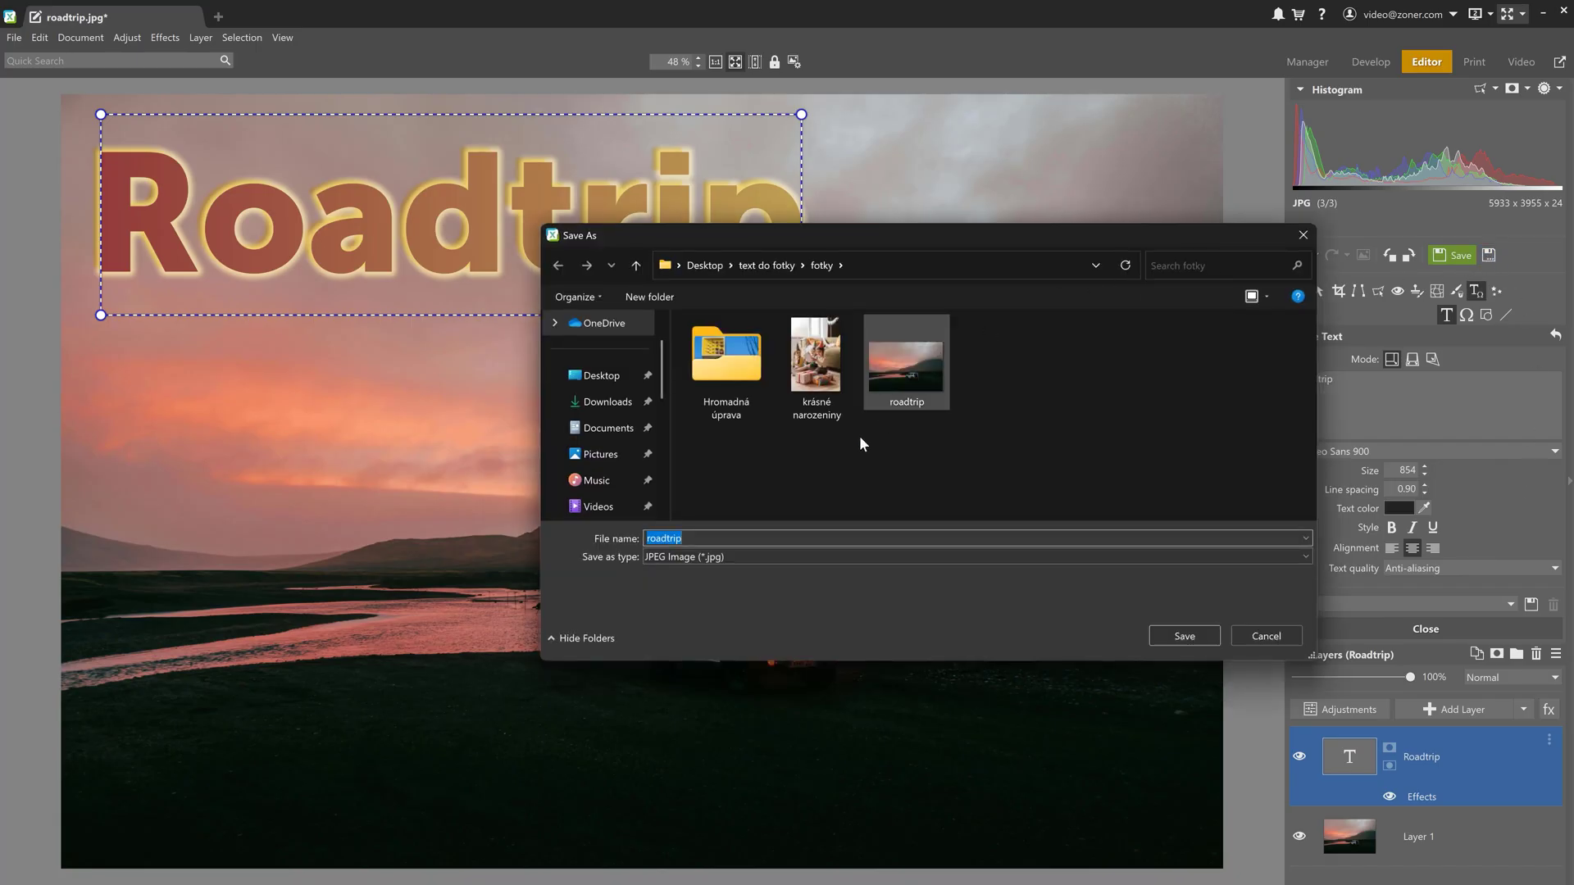
click(721, 556)
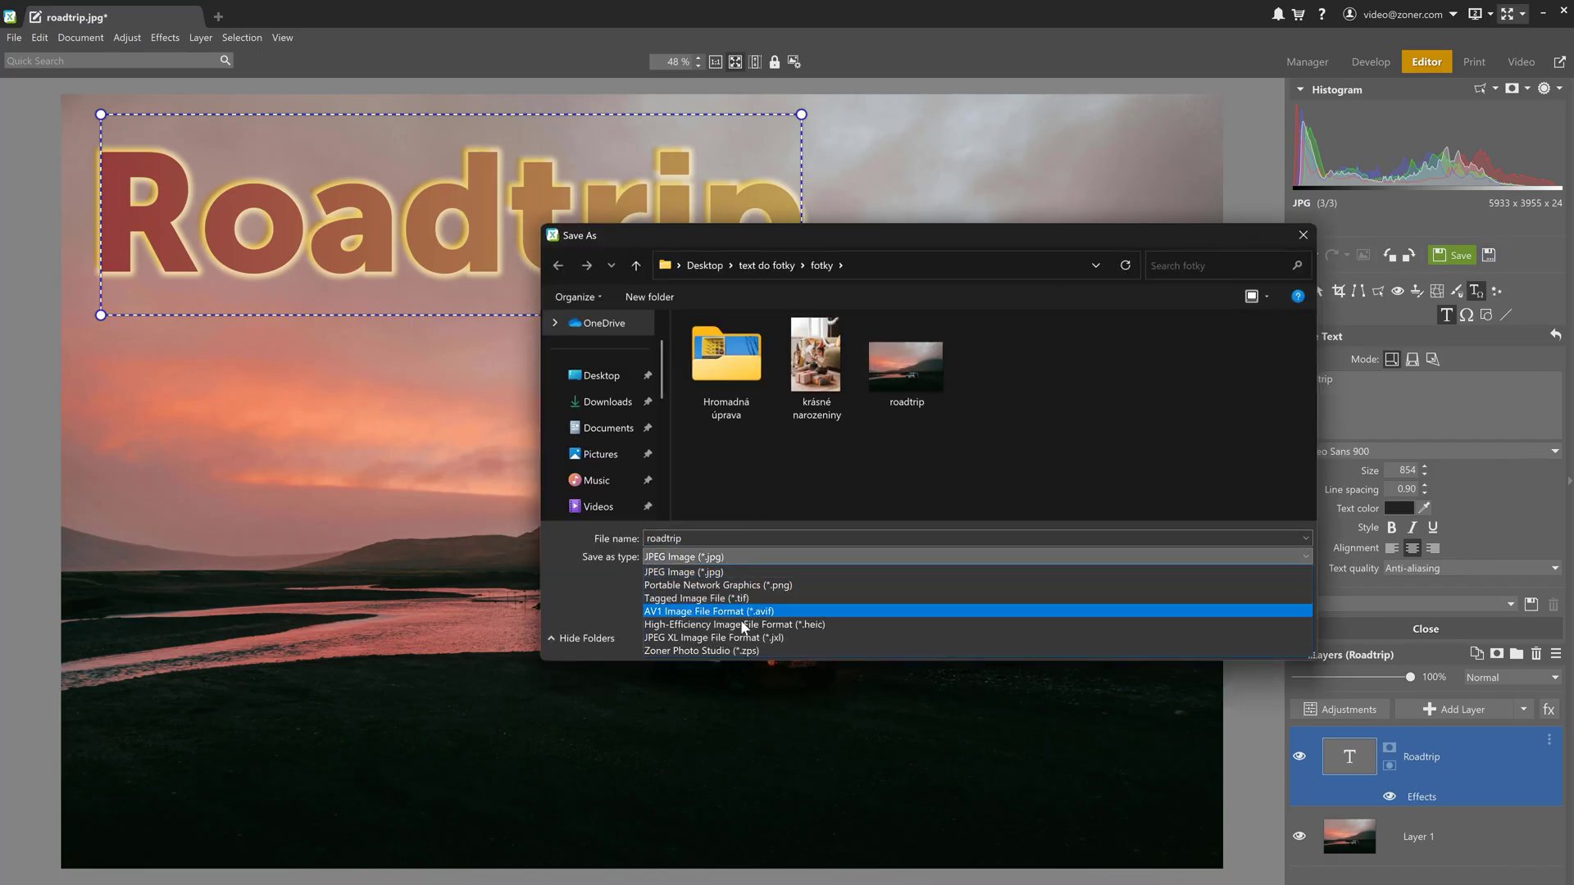
click(704, 651)
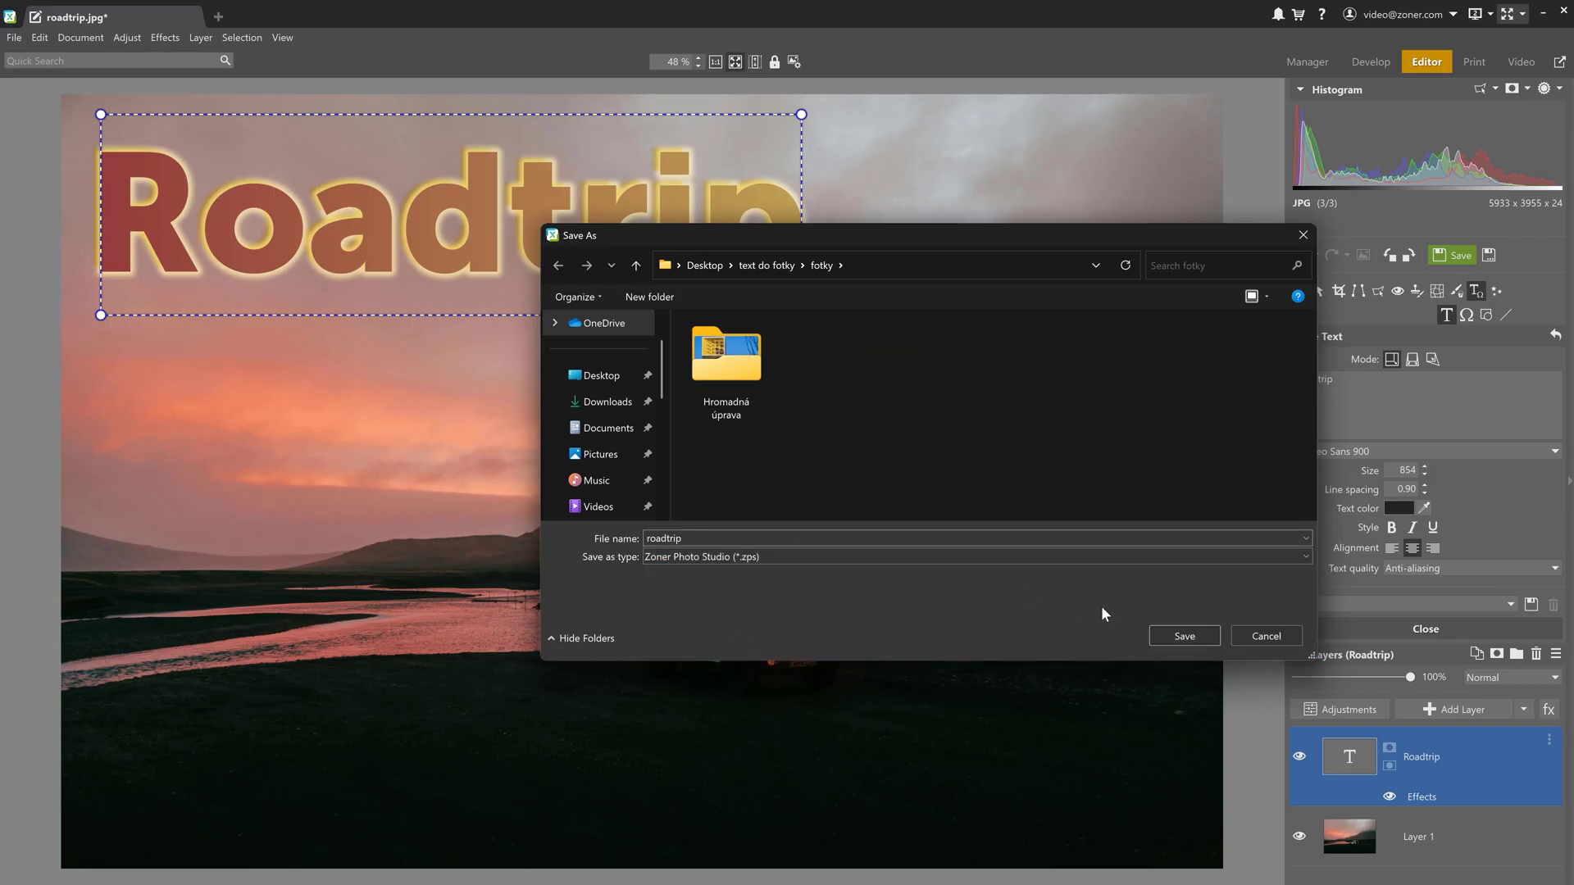
click(1194, 637)
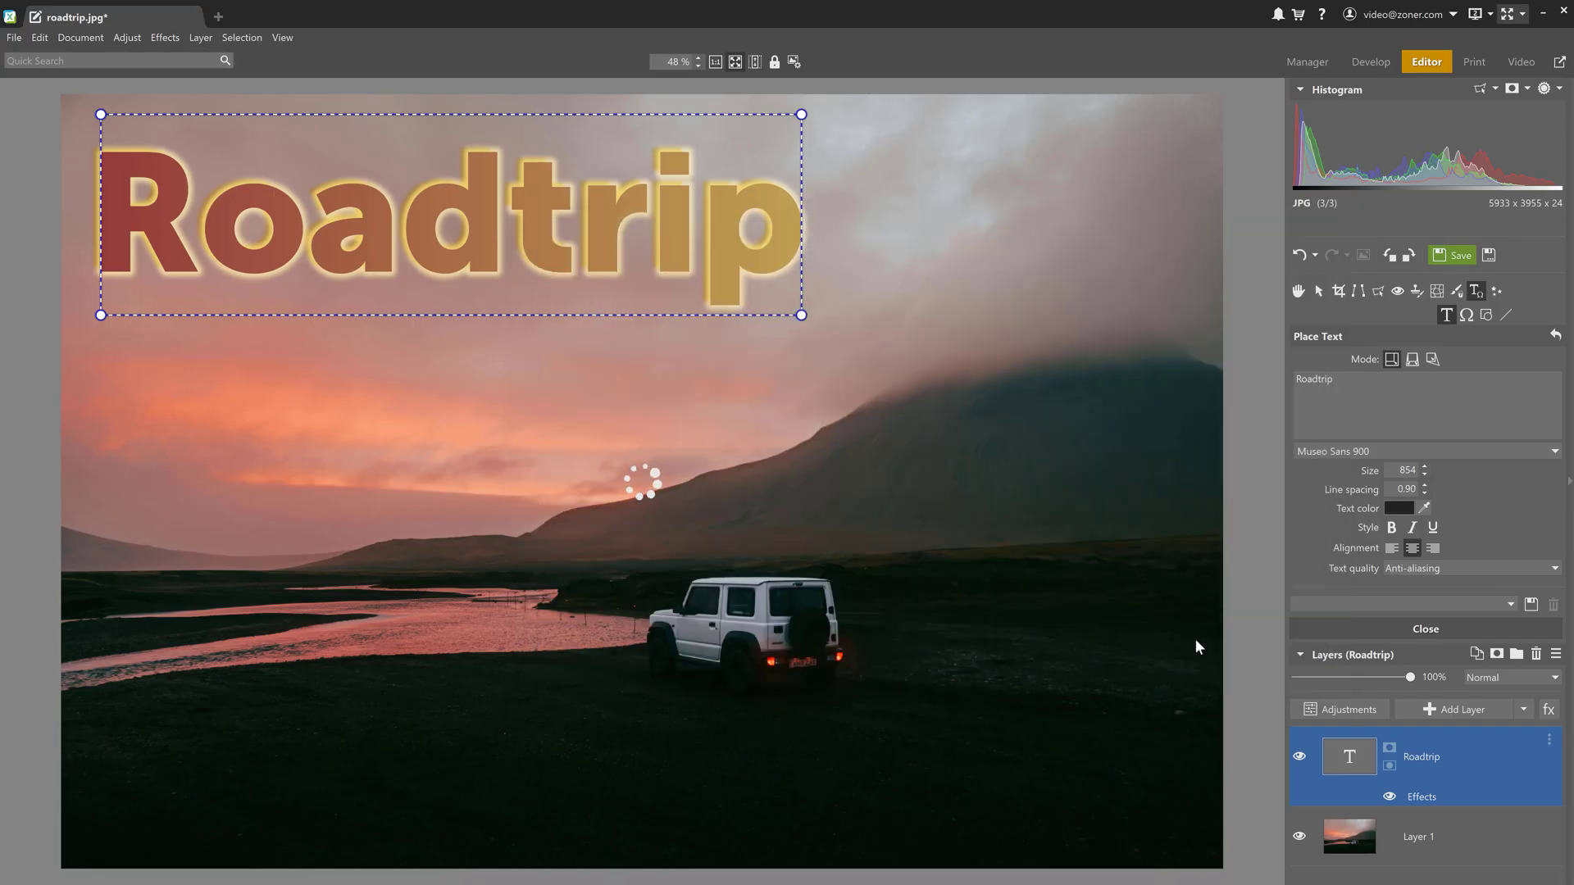